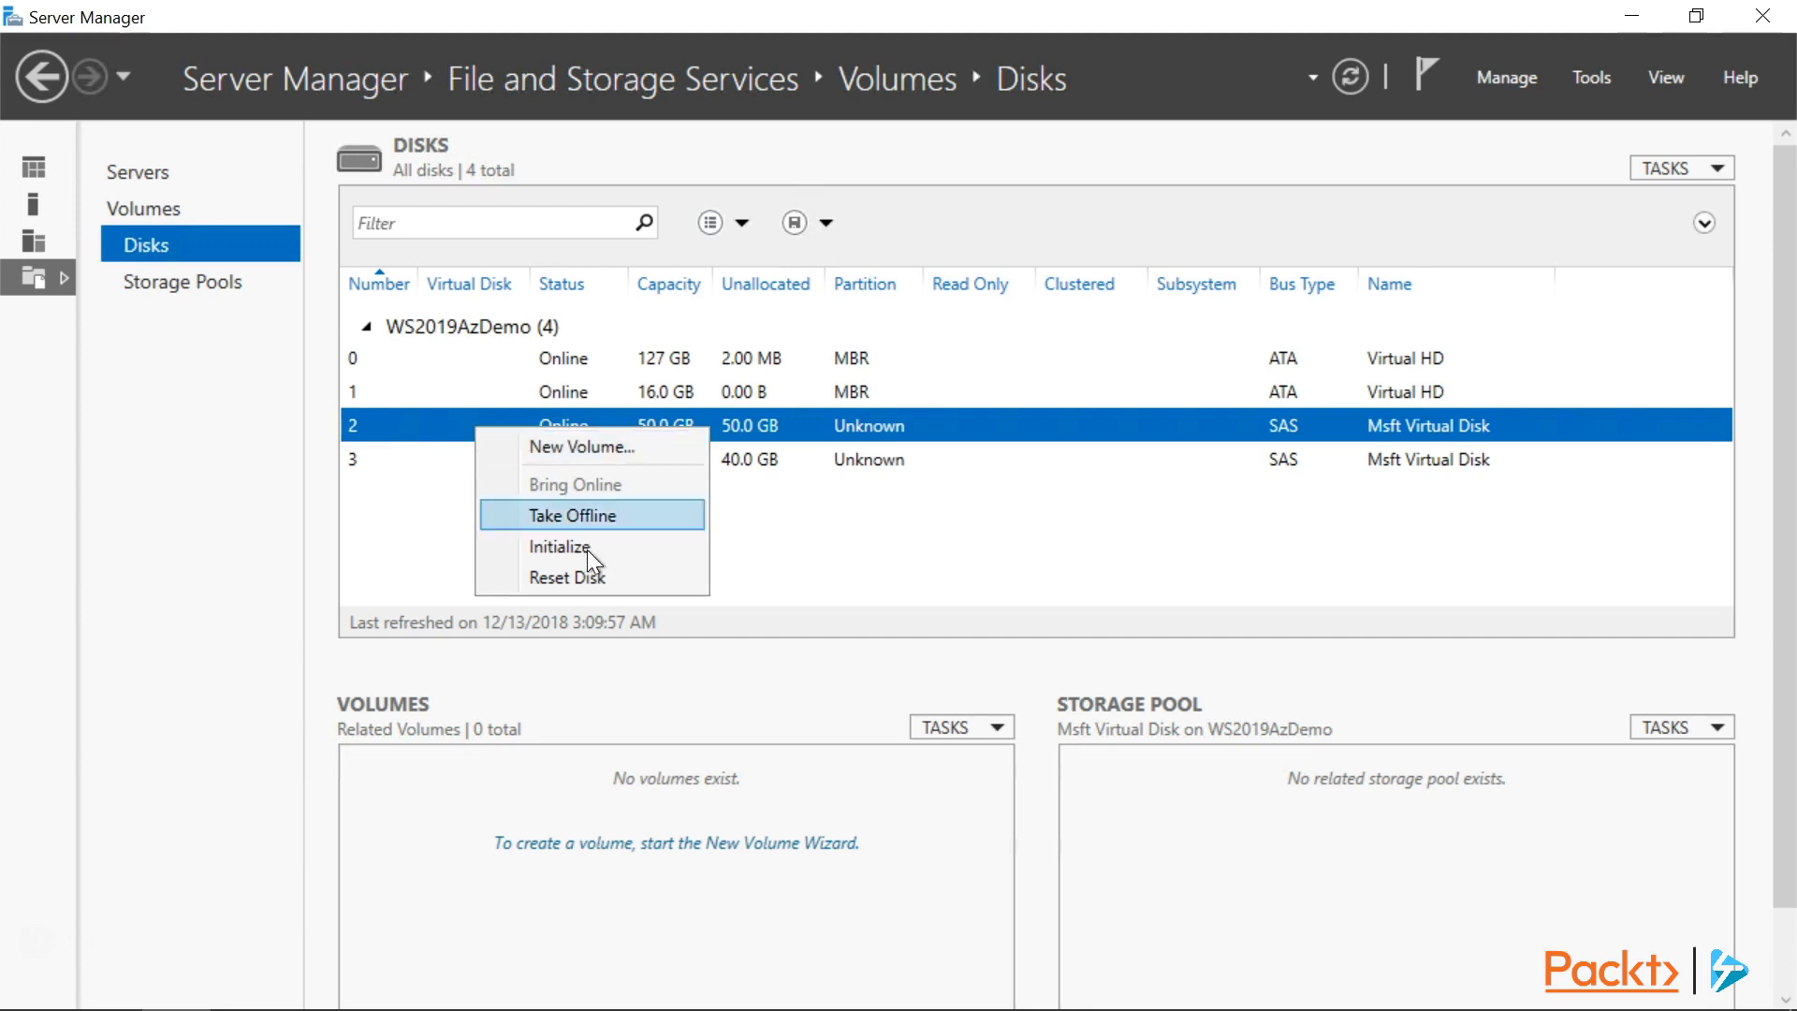
Initialize disk 2, the 50 GB virtual disk, as a GPT disk
left_click(587, 549)
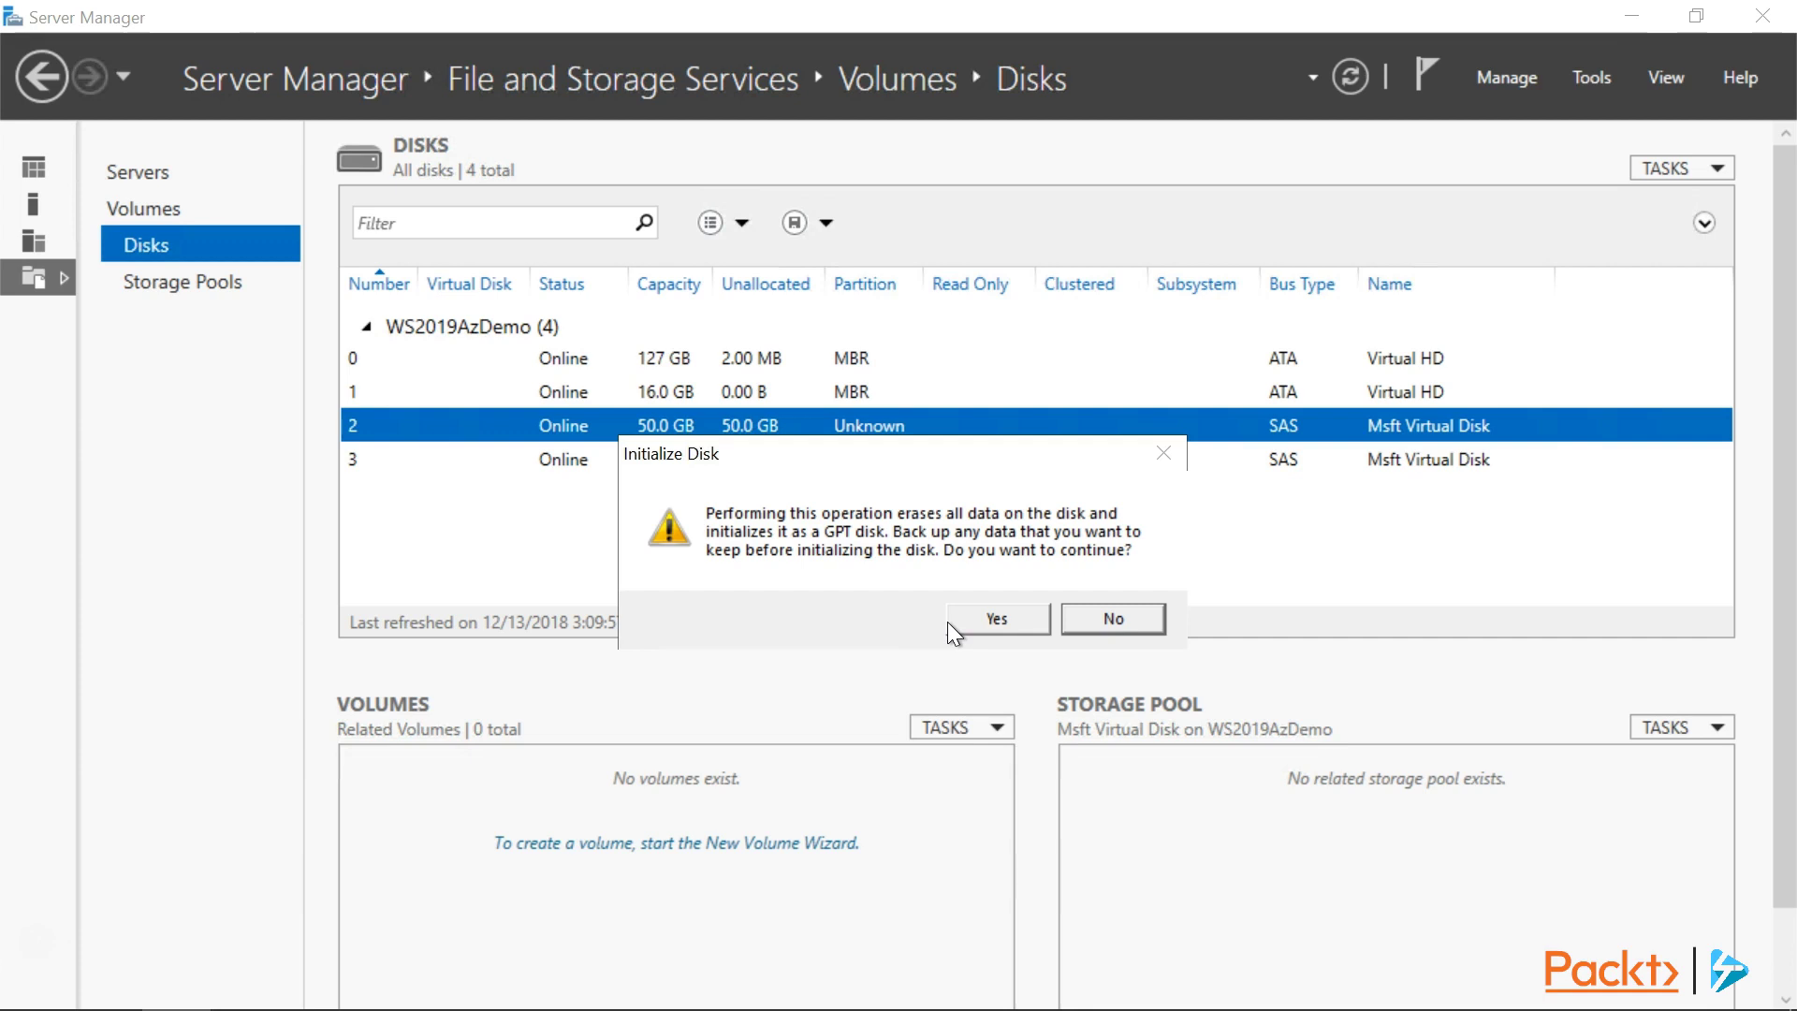
left_click(1005, 616)
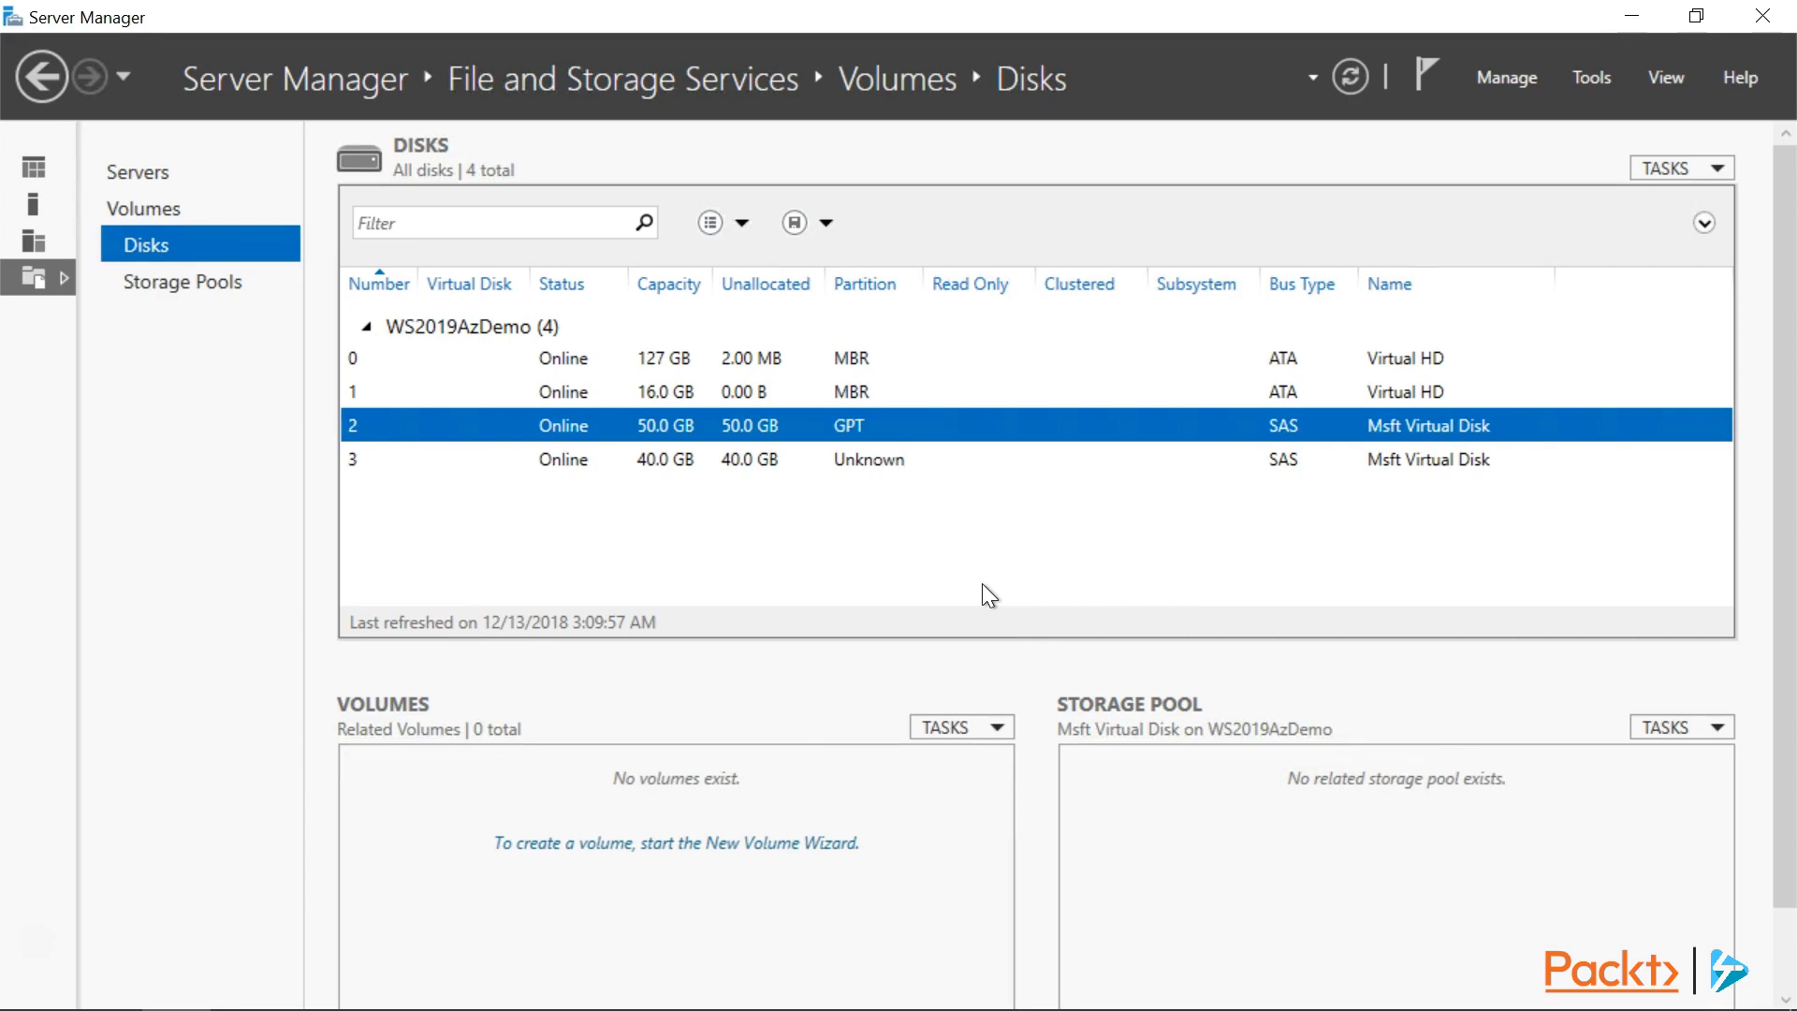
Switch to Disk Management and initialize Disk 3 with the MBR (Master Boot Record) partition style
key("alt+Tab")
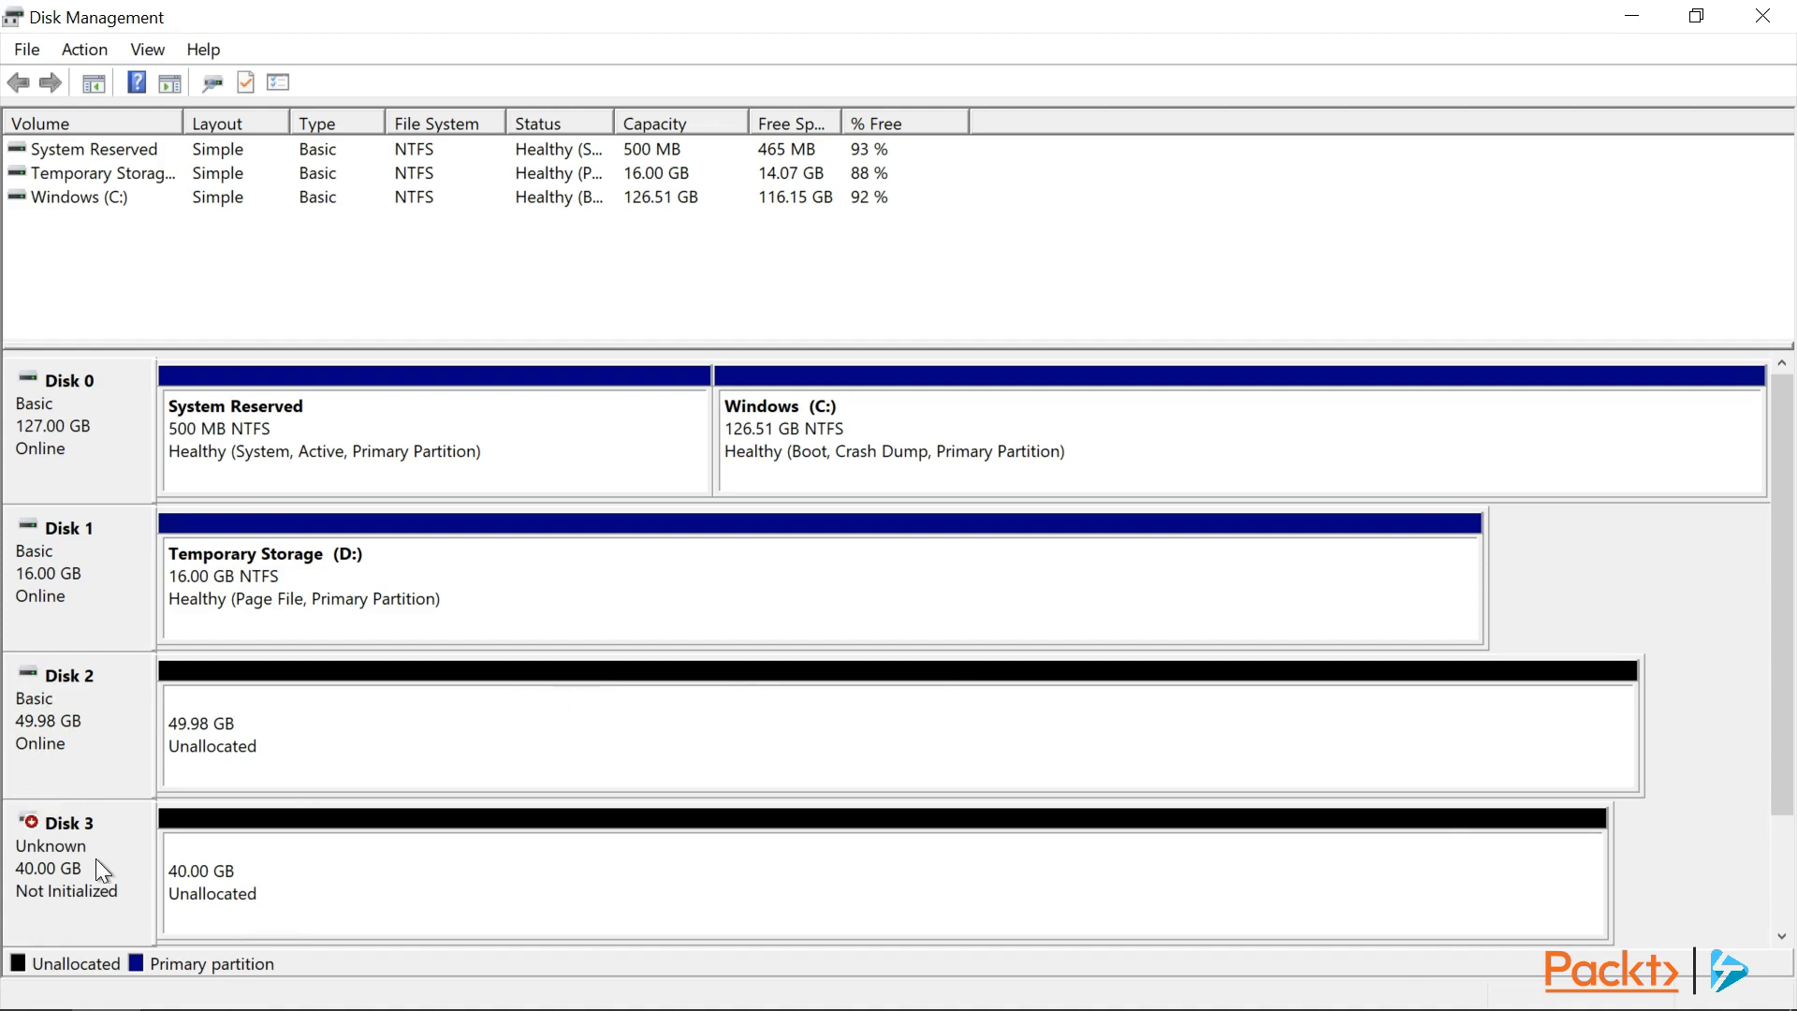
right_click(75, 871)
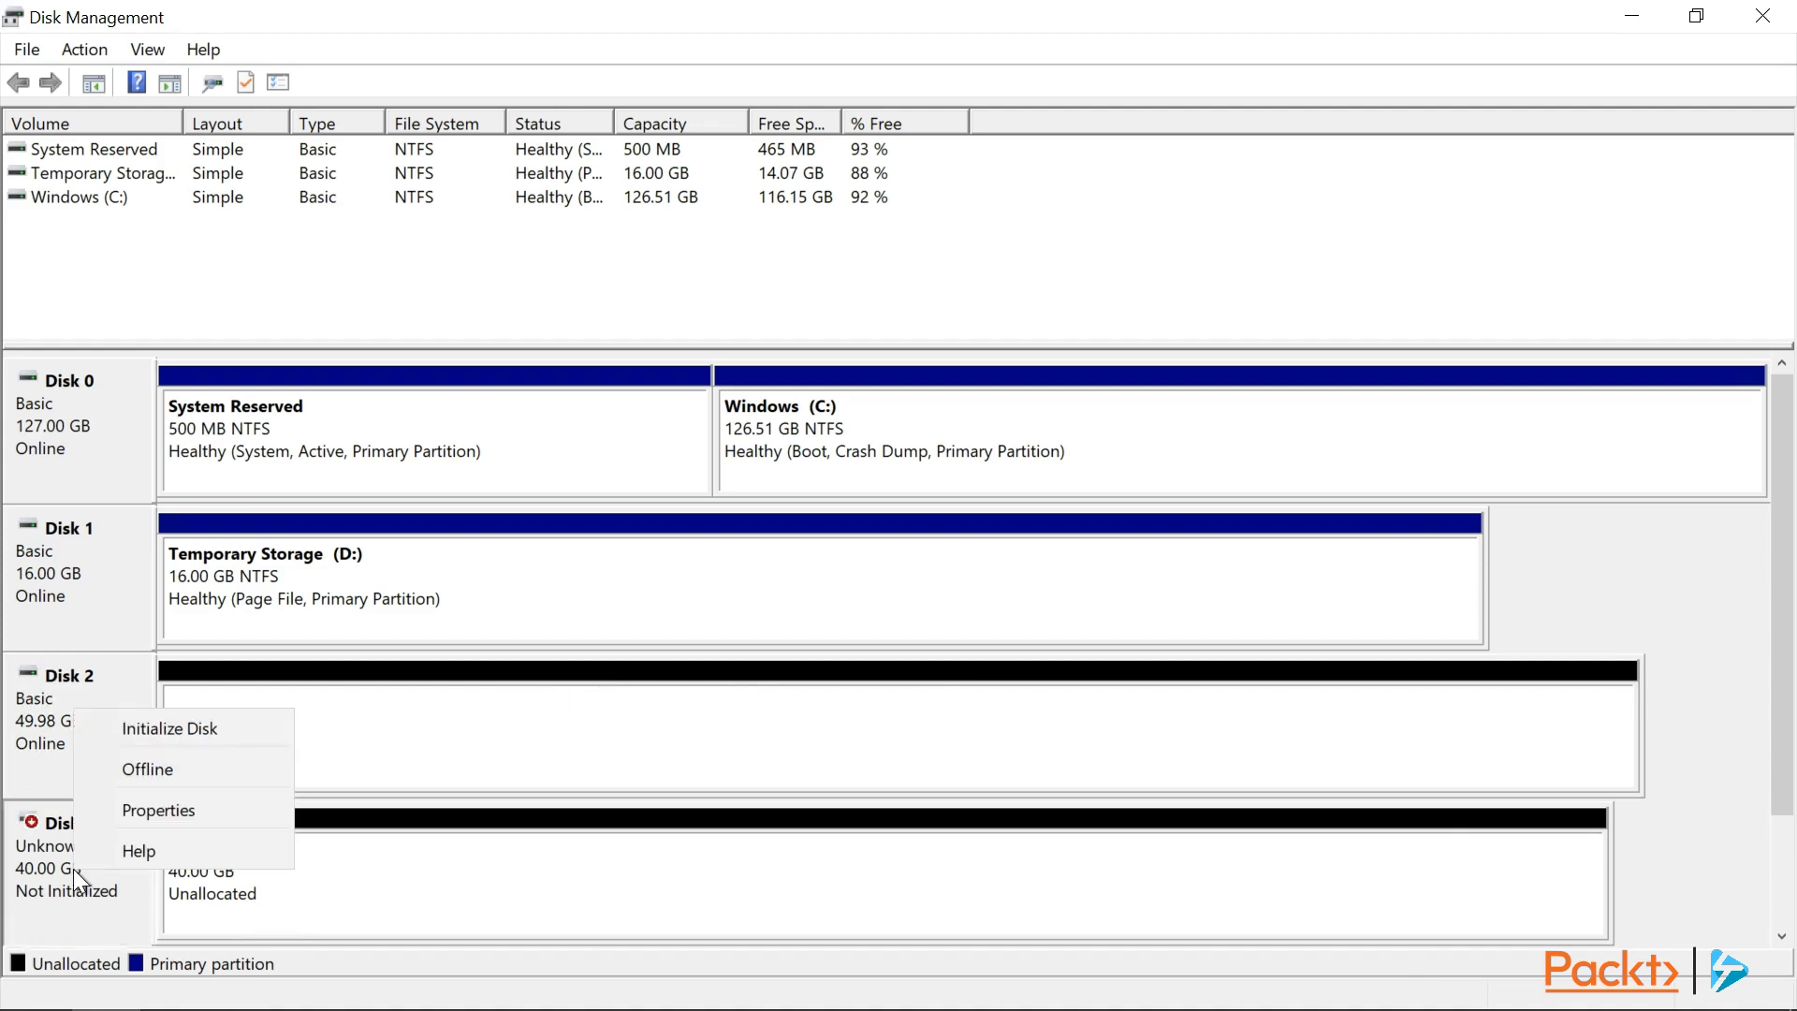
left_click(178, 729)
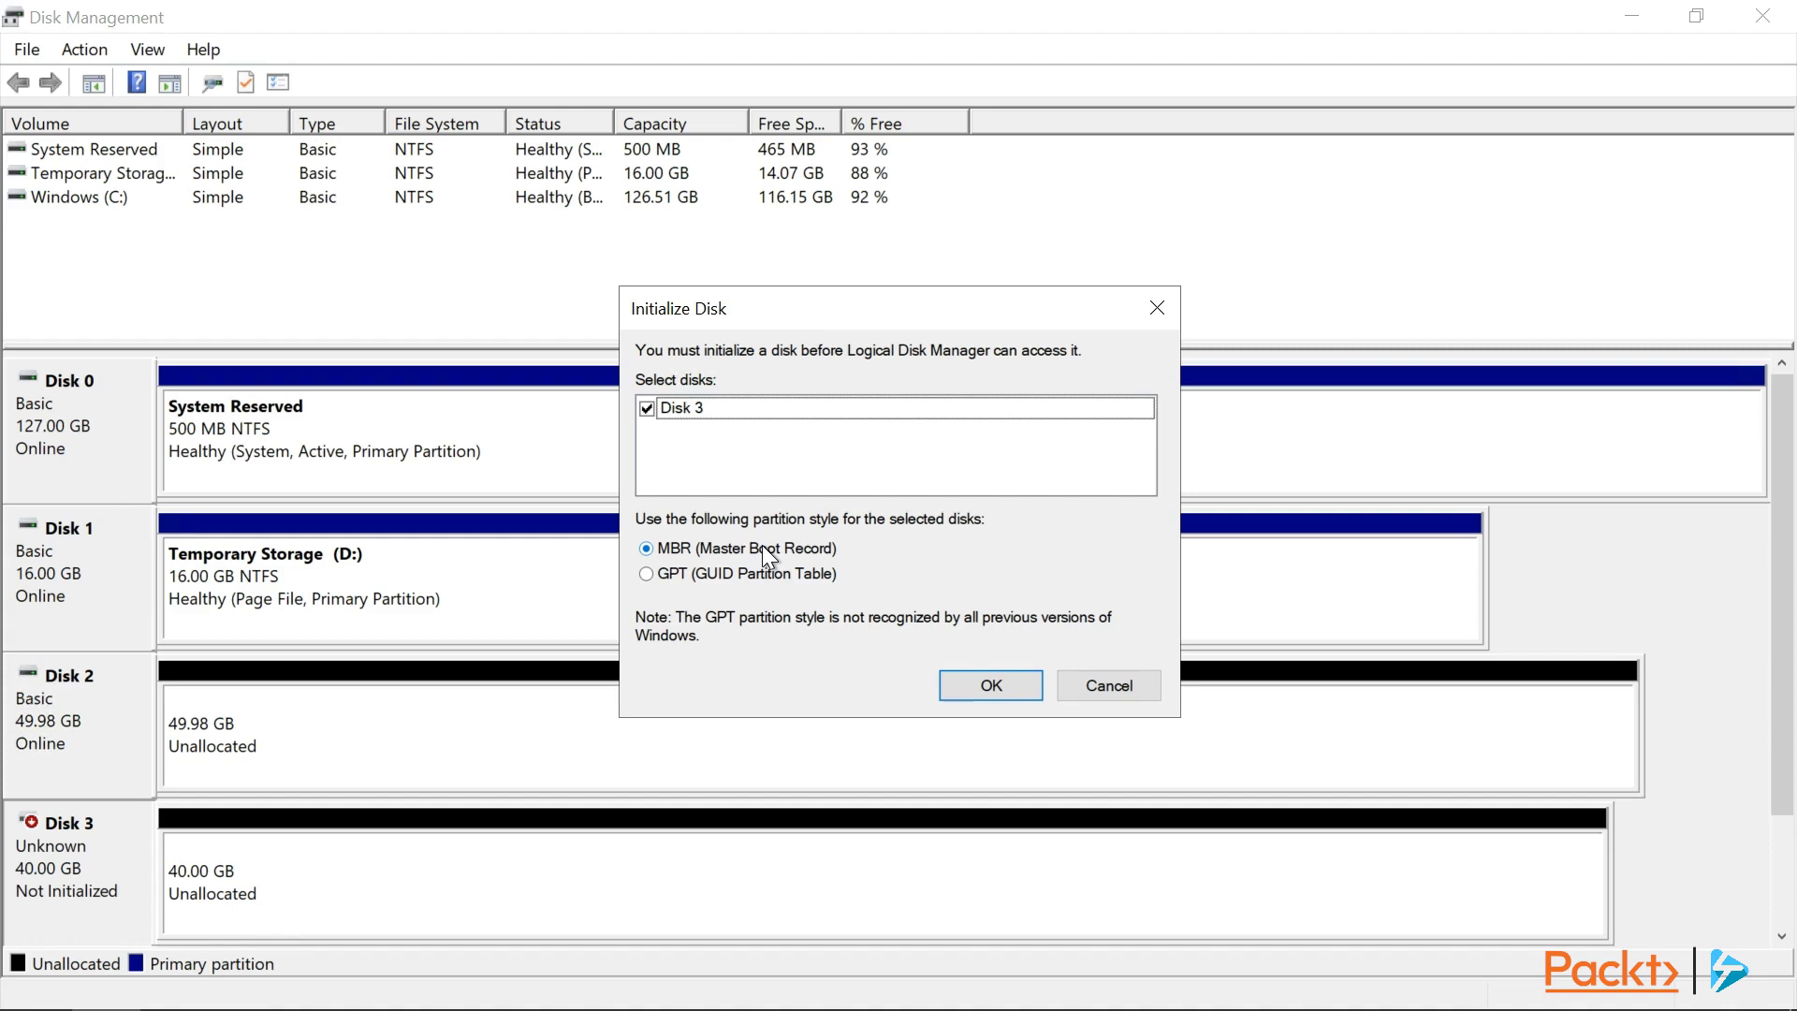
left_click(990, 688)
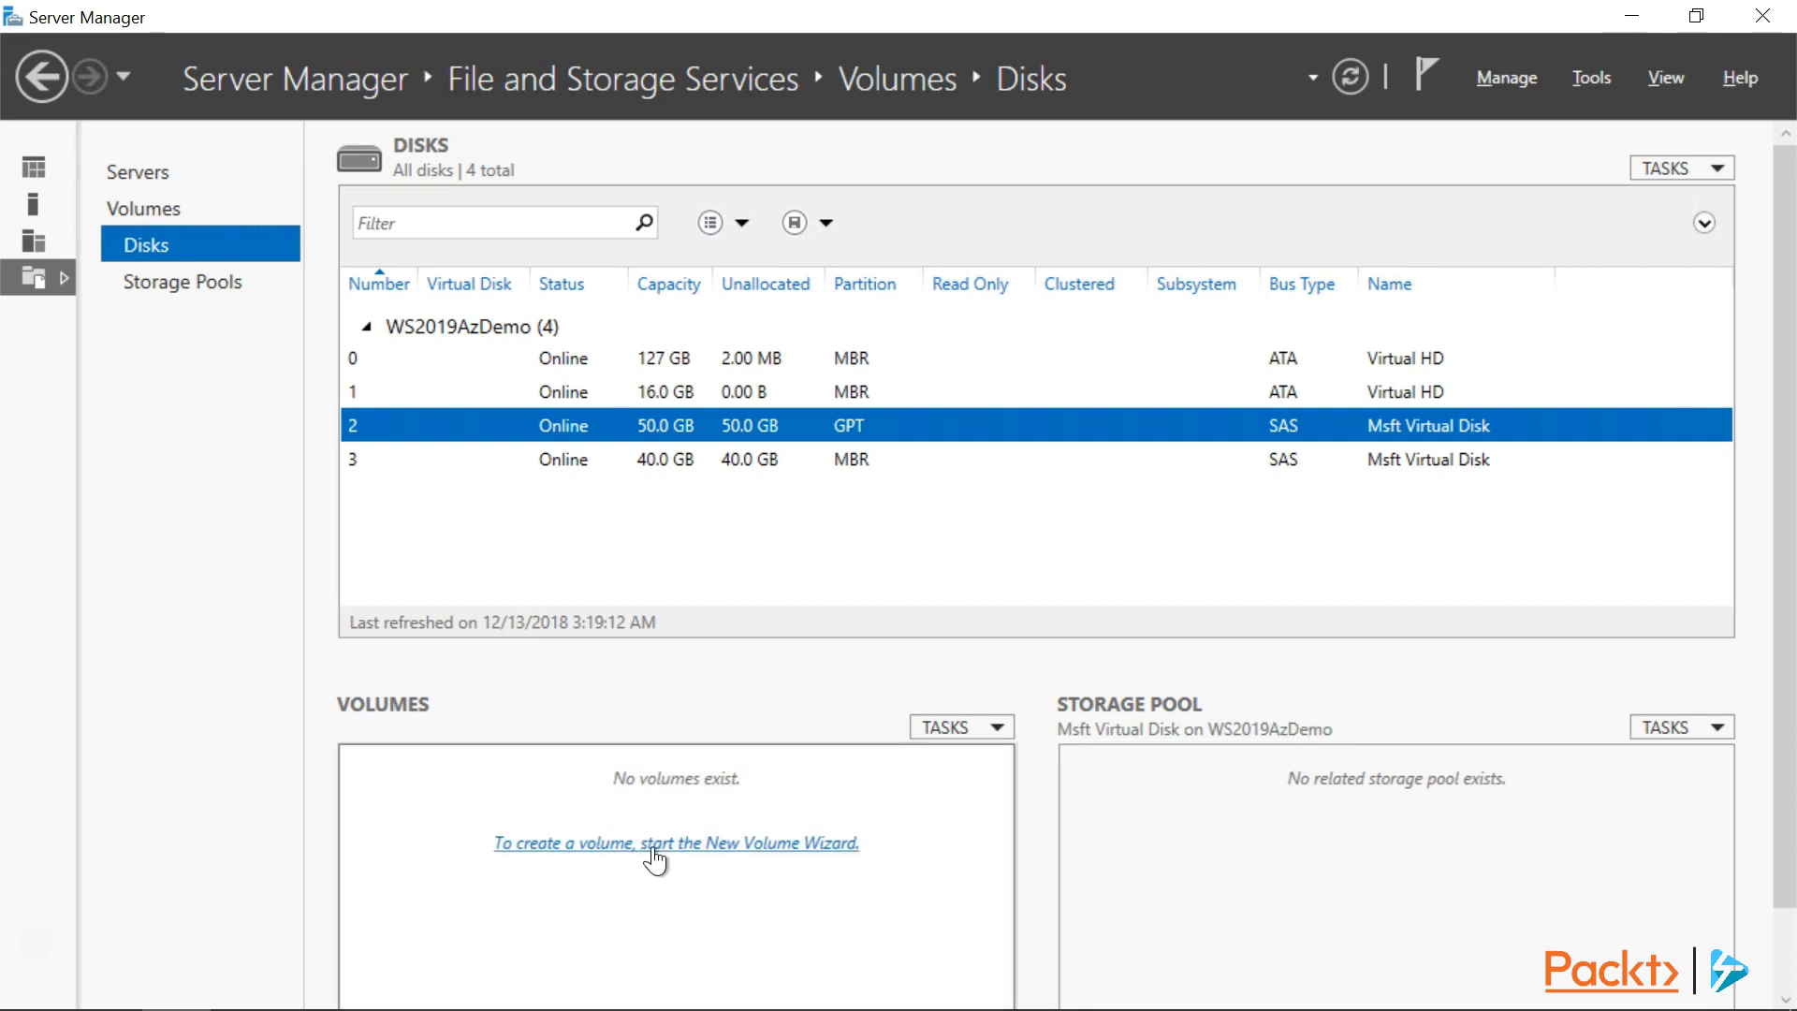
Start a new volume on Disk 3 with the full 40.0 GB size, opting out of the wizard's introductory page
left_click(721, 847)
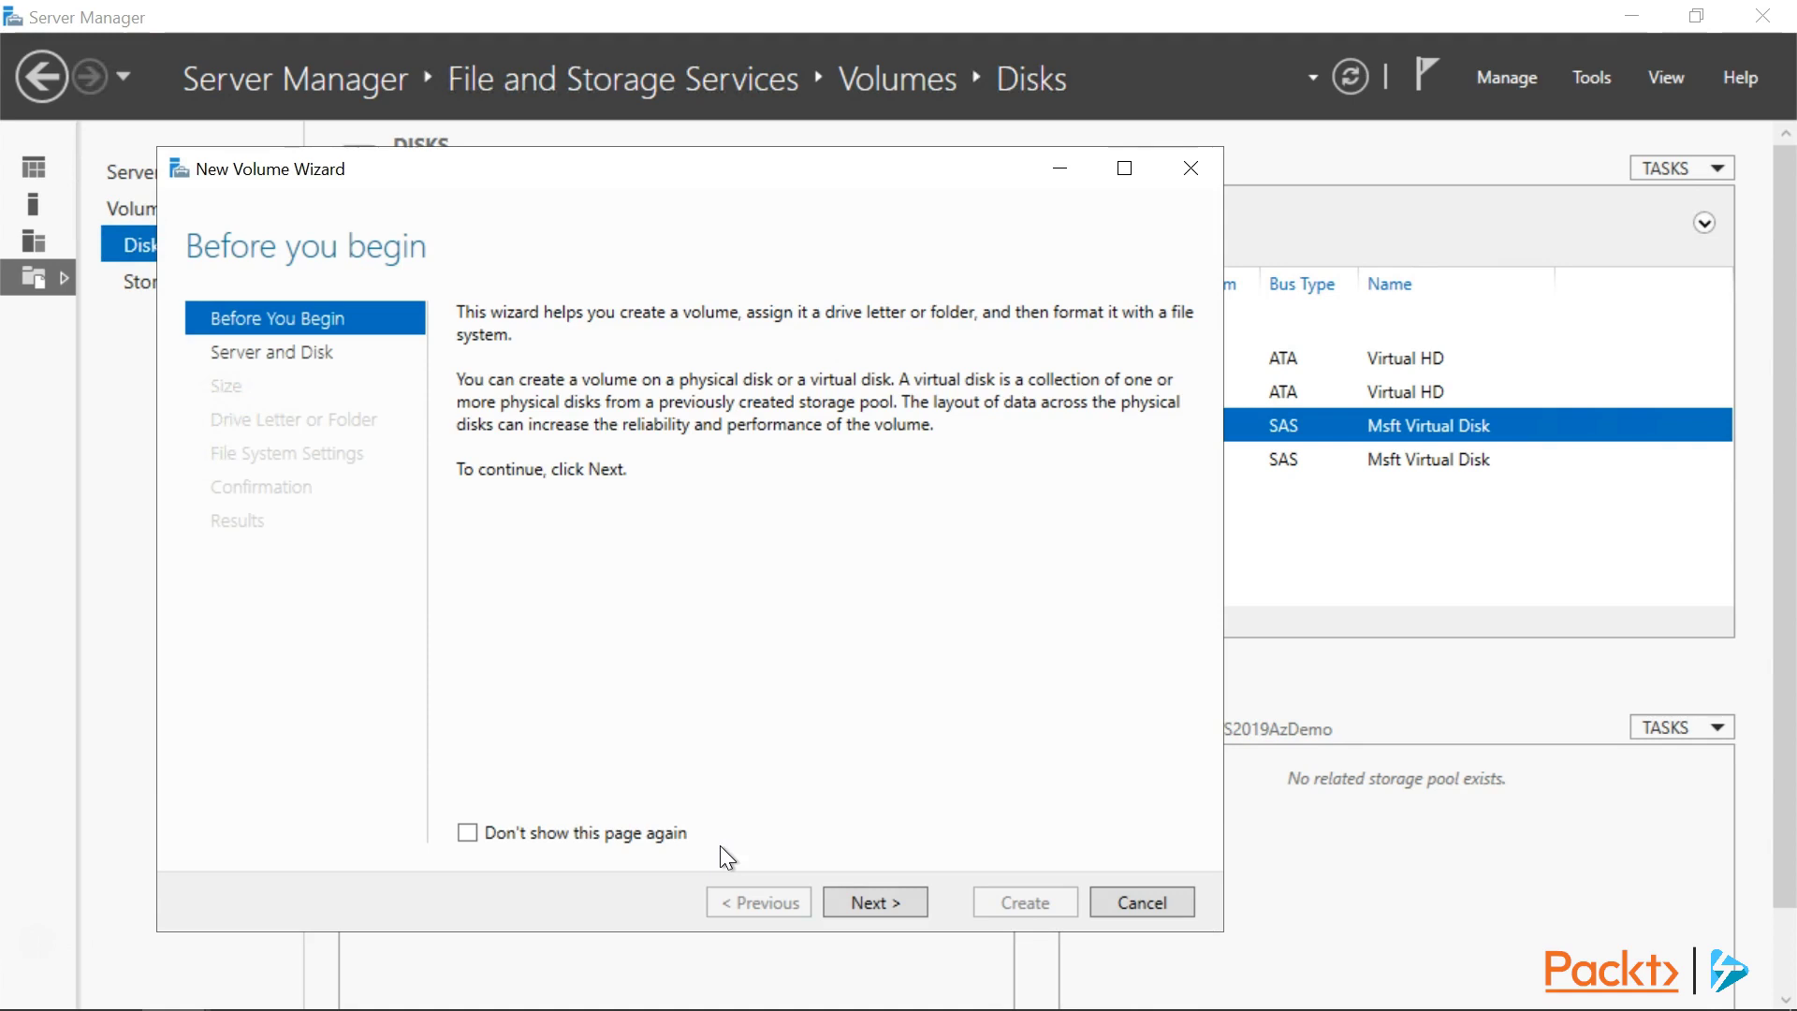
left_click(468, 831)
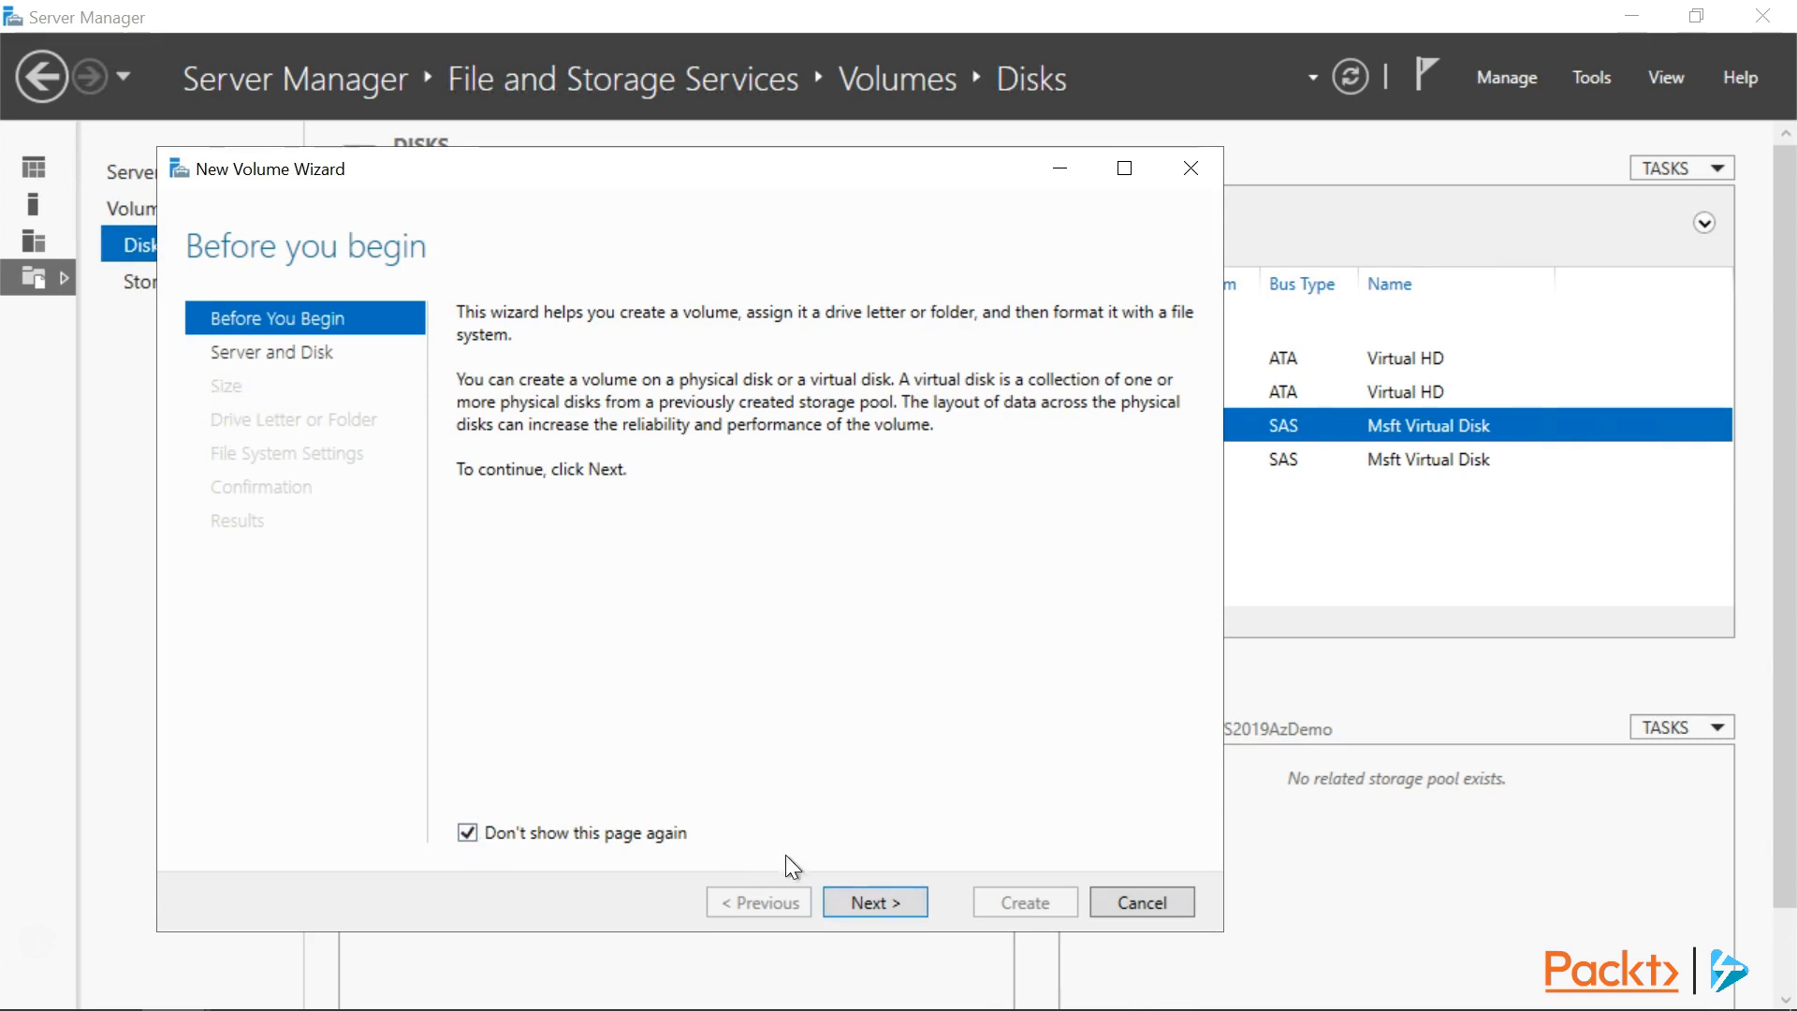
left_click(885, 903)
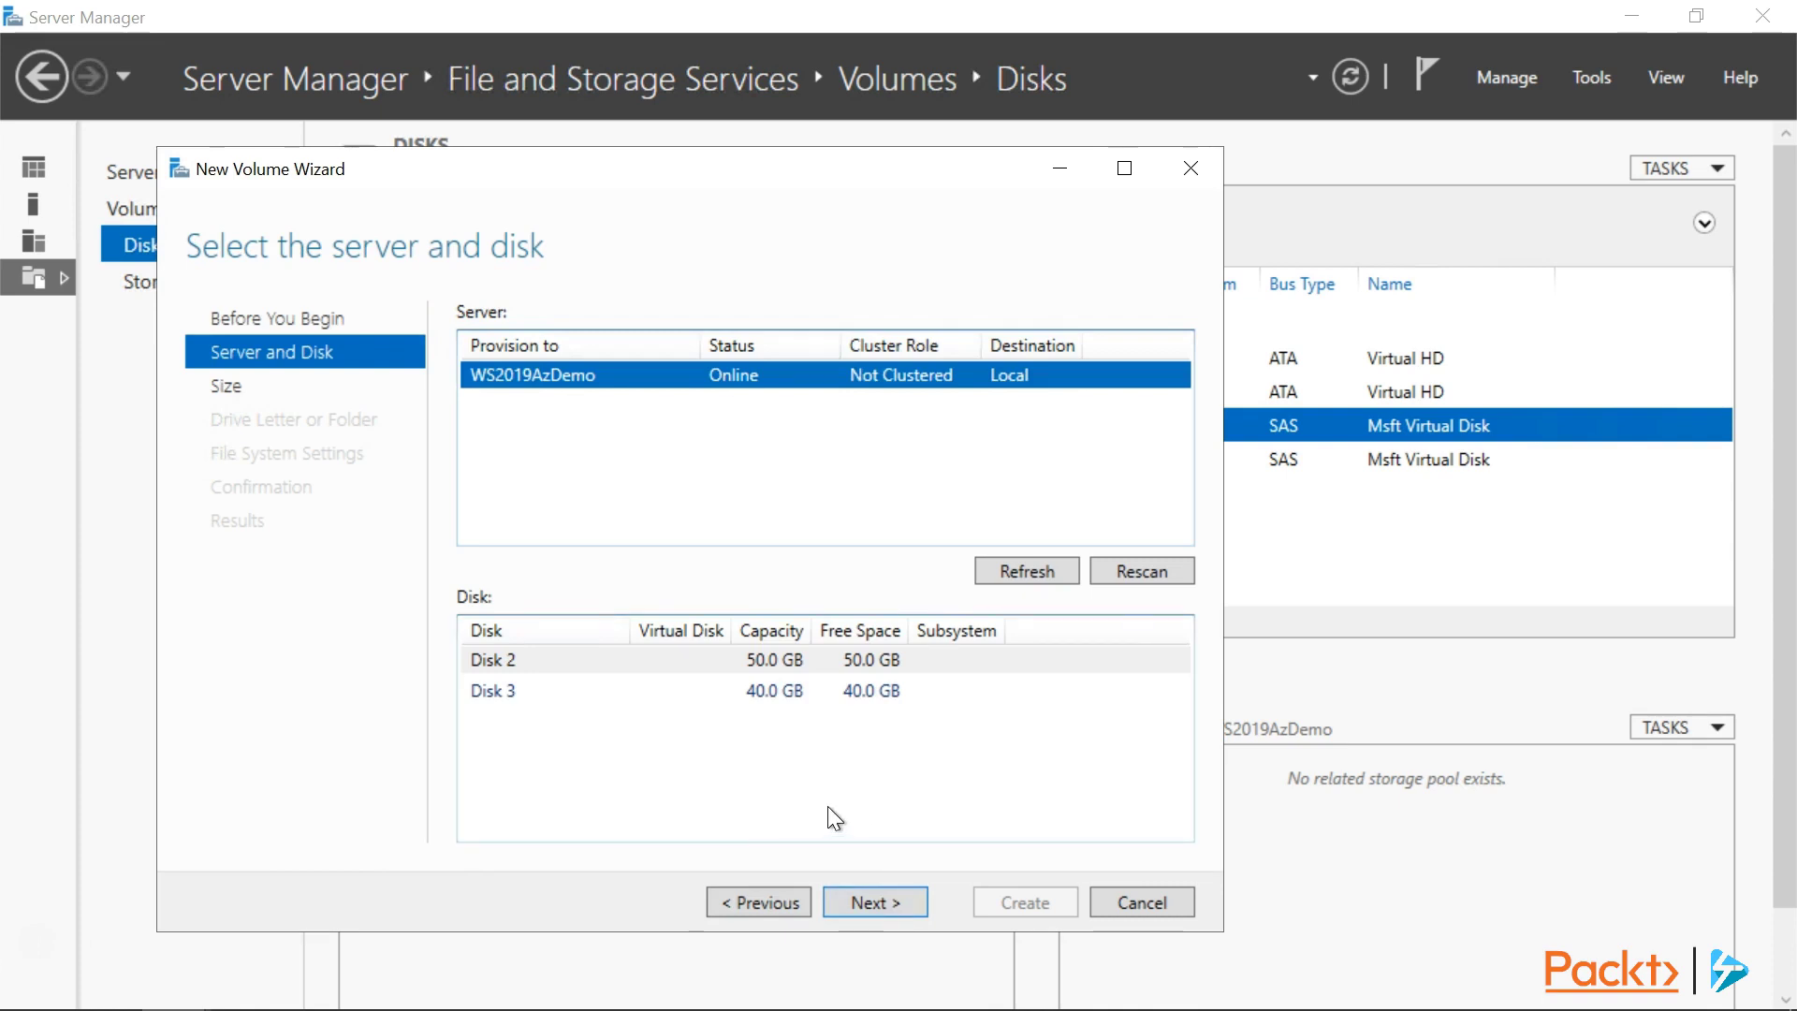
left_click(574, 693)
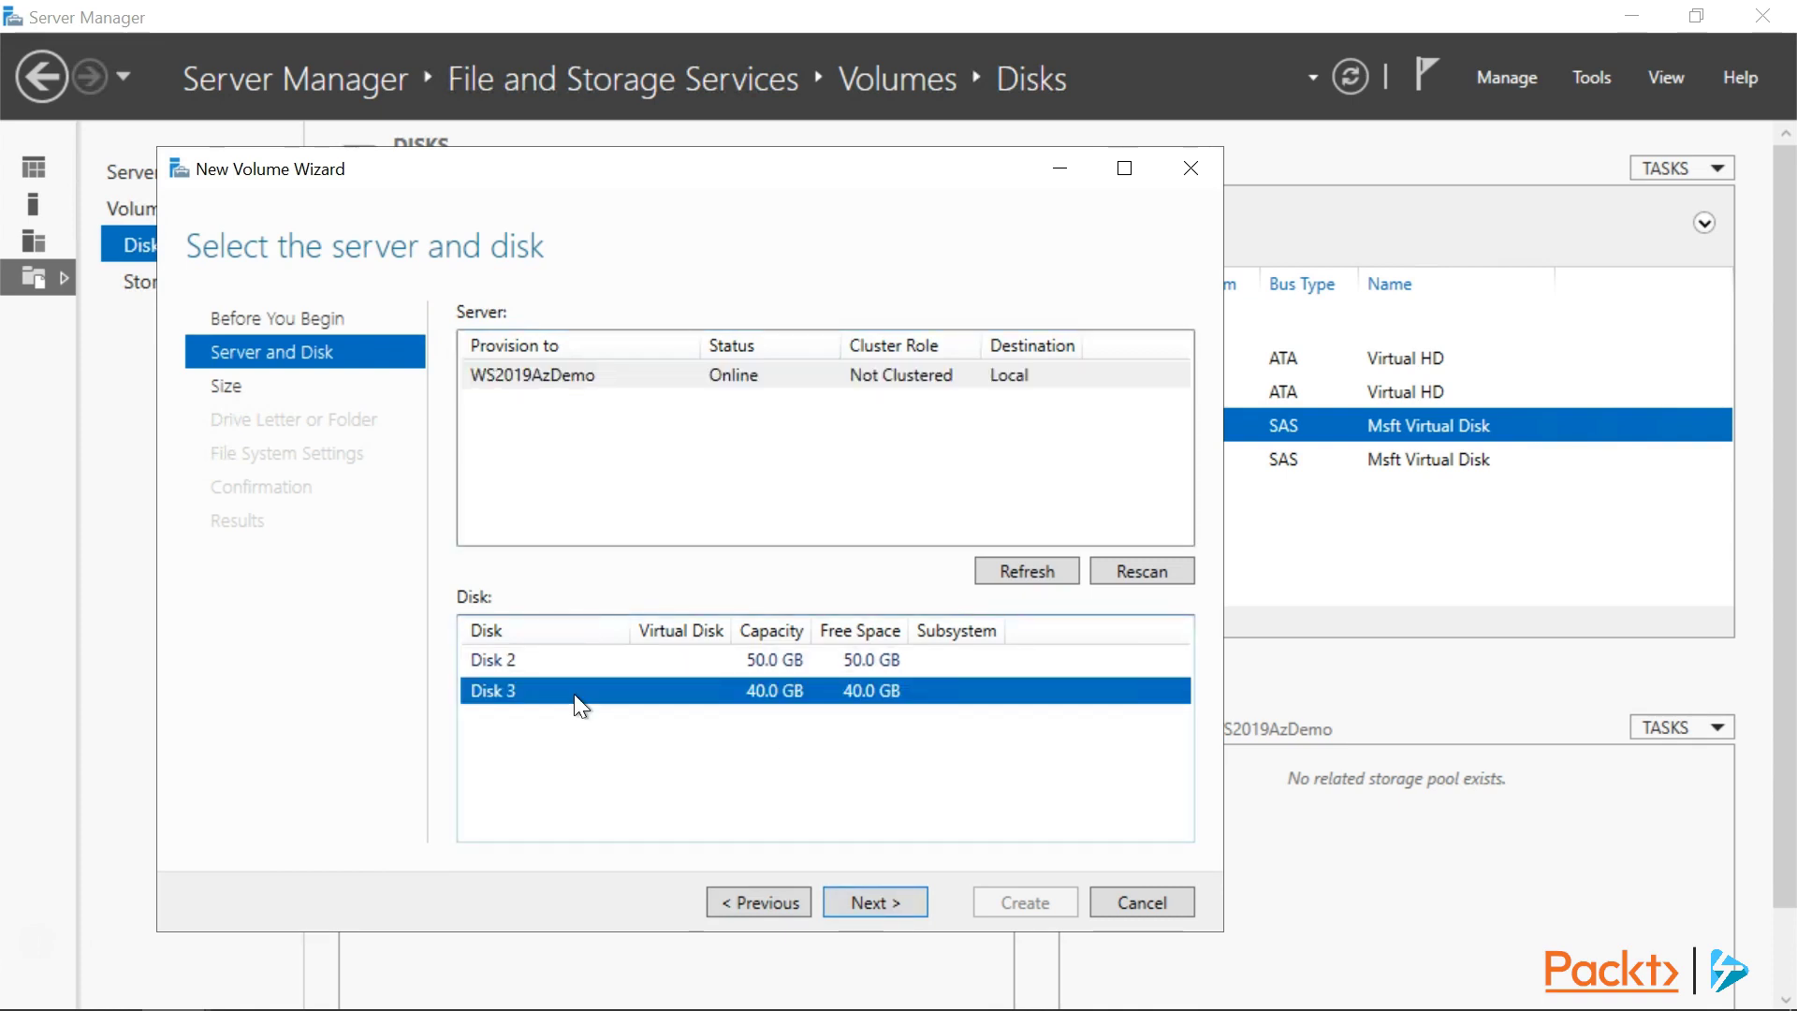
left_click(884, 903)
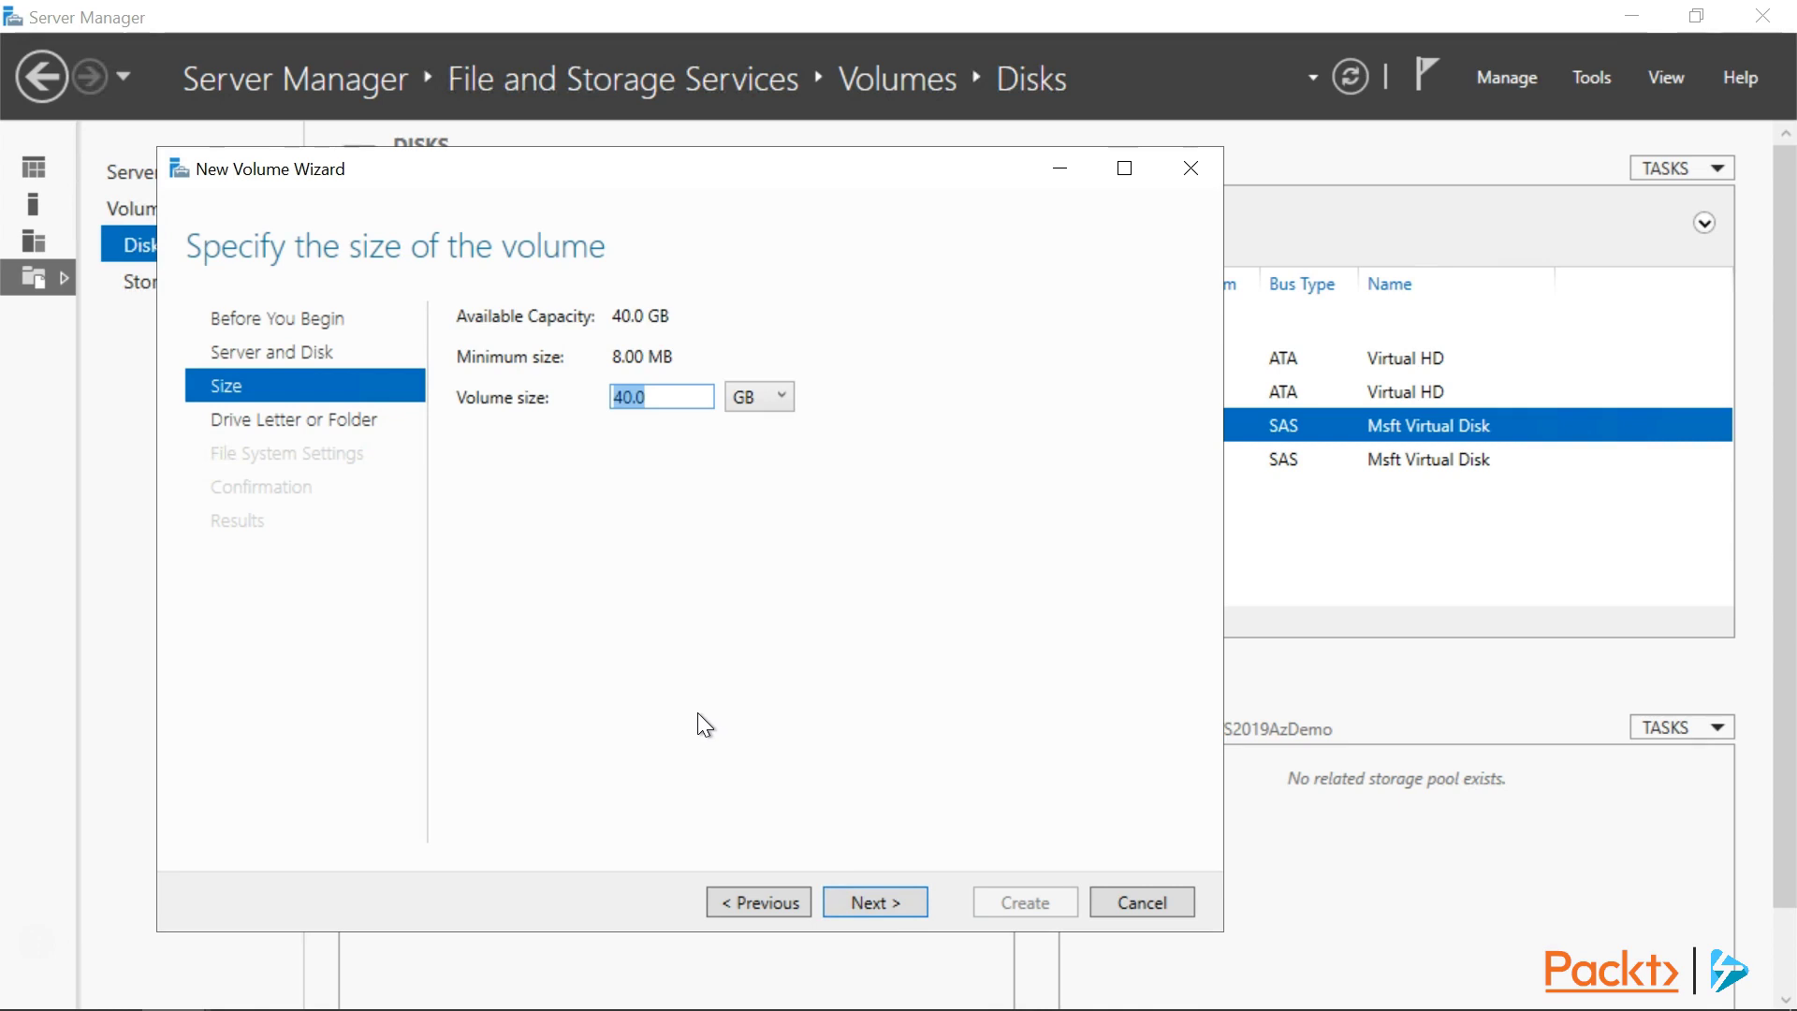
left_click(875, 899)
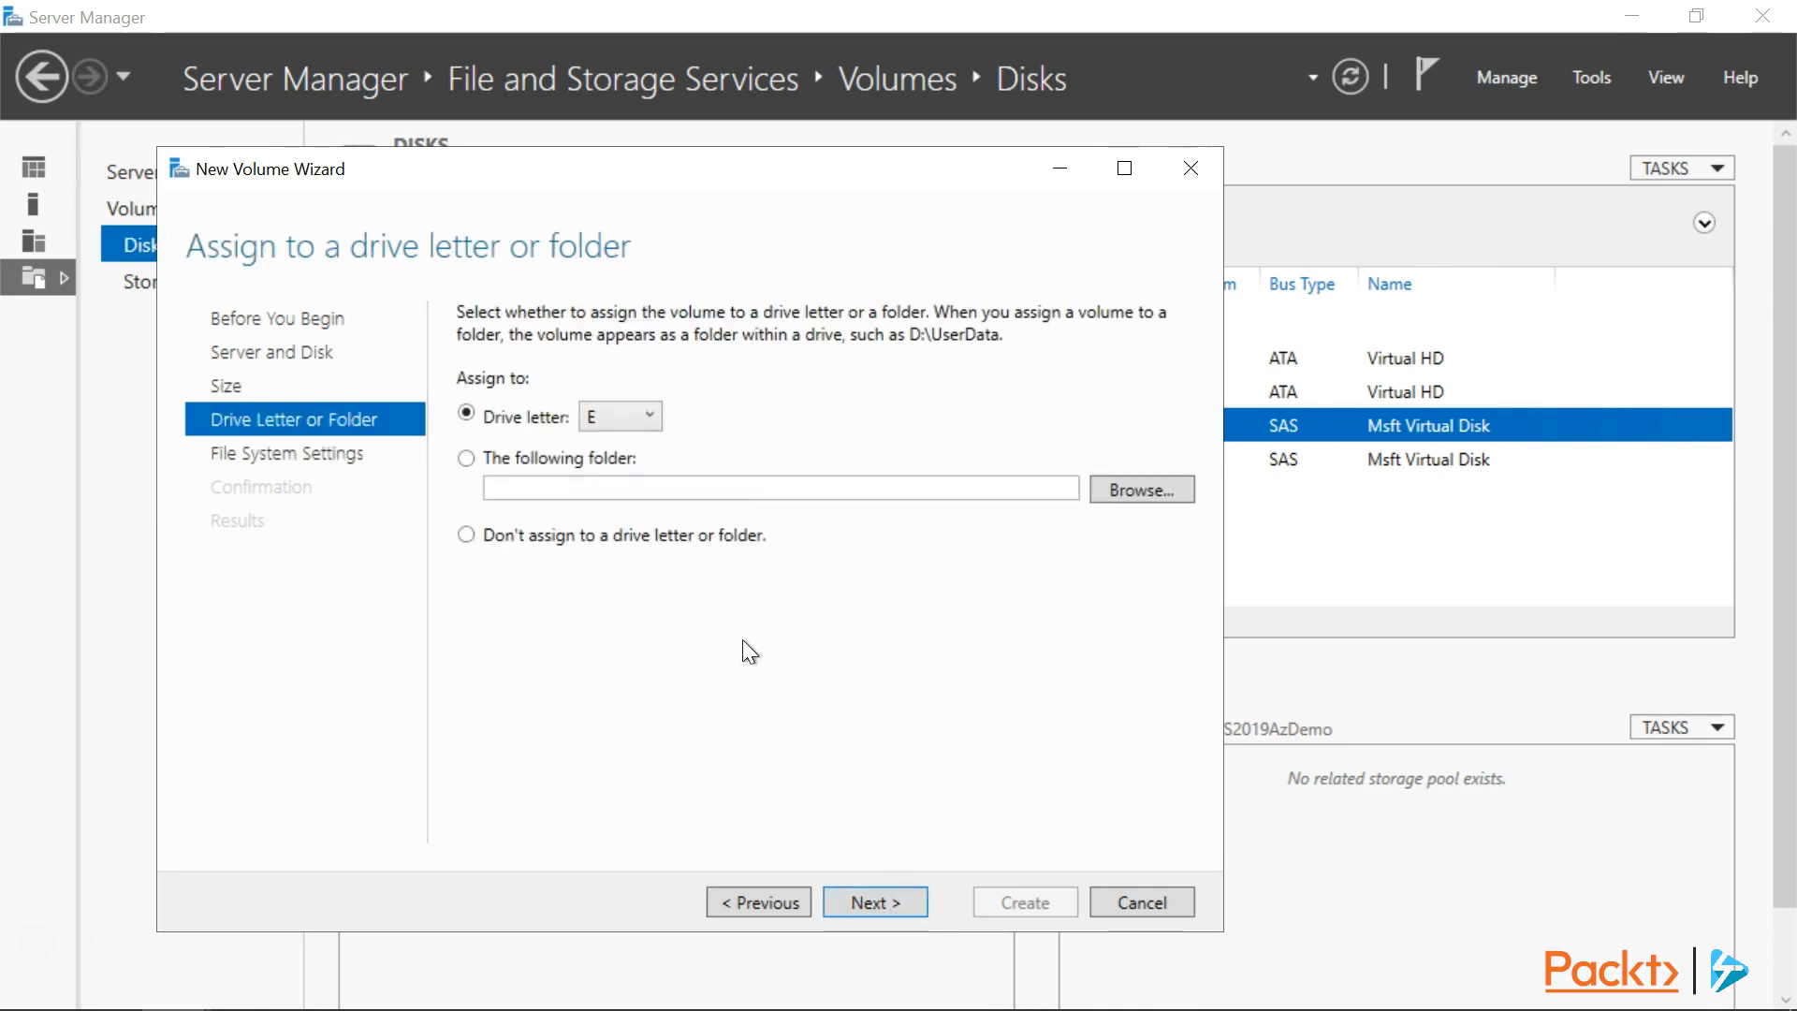
Assign drive letter N to the new volume on Disk 3
left_click(648, 413)
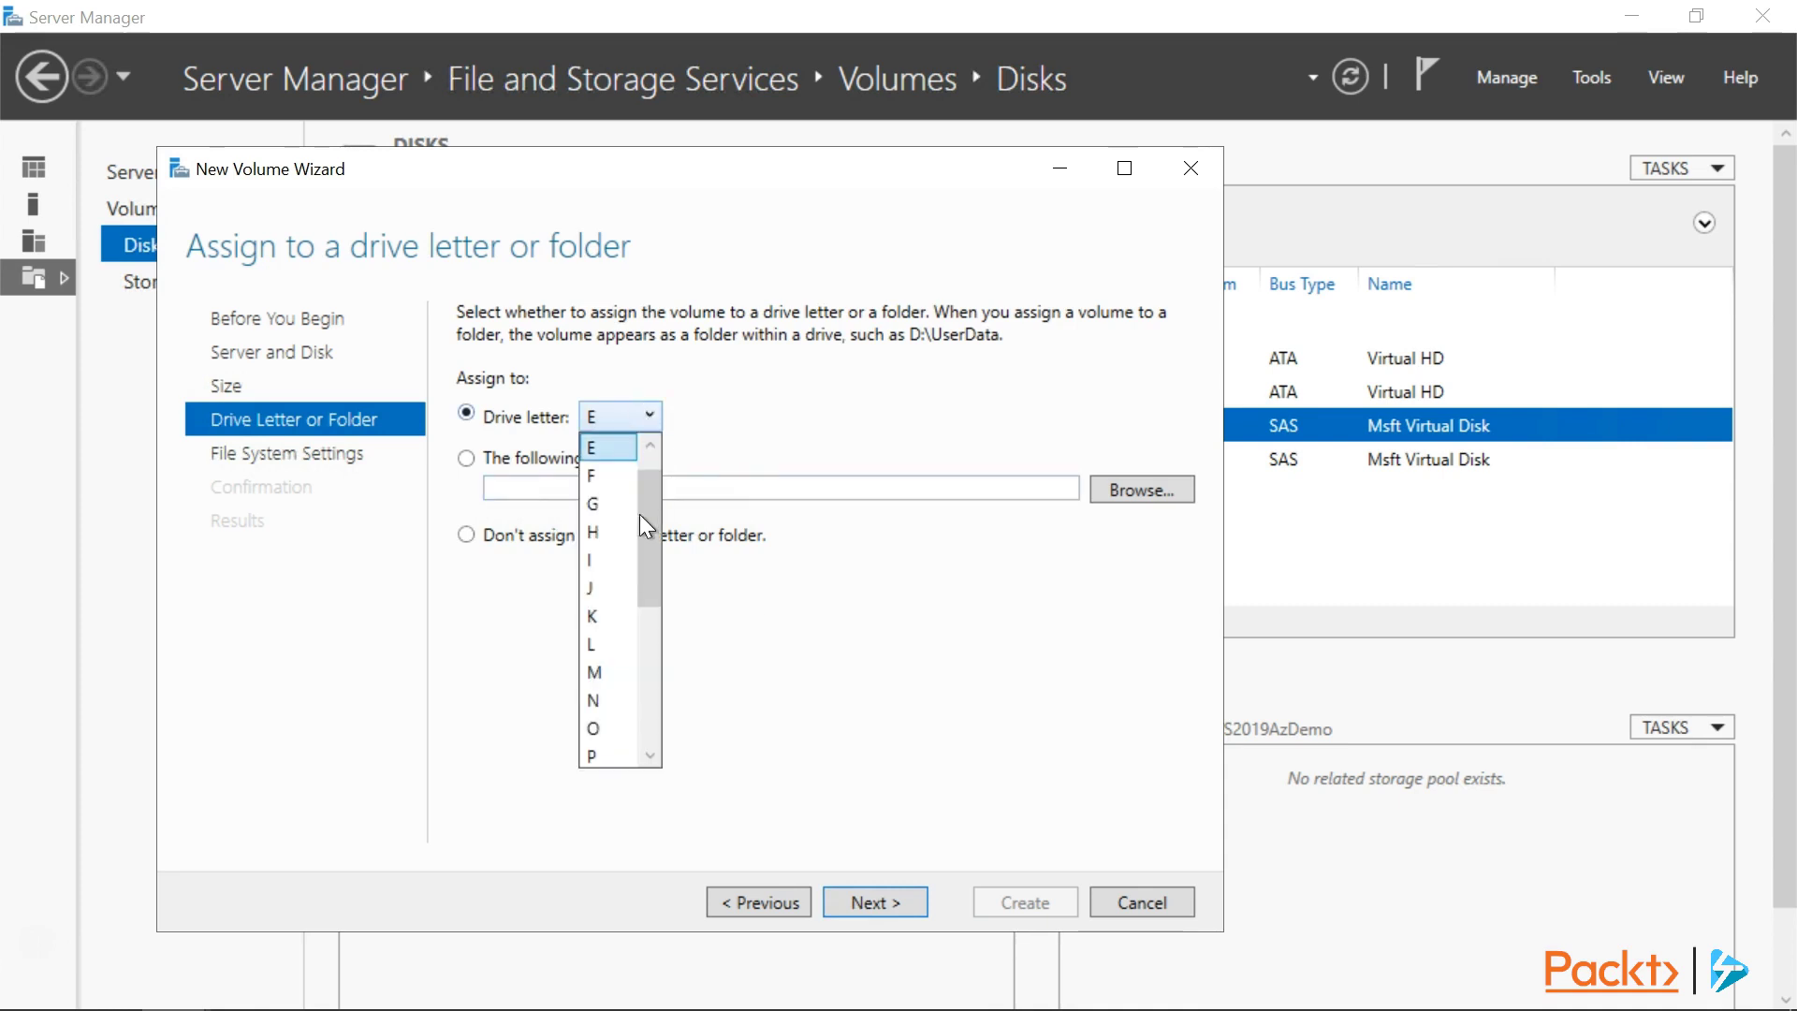
left_click(619, 701)
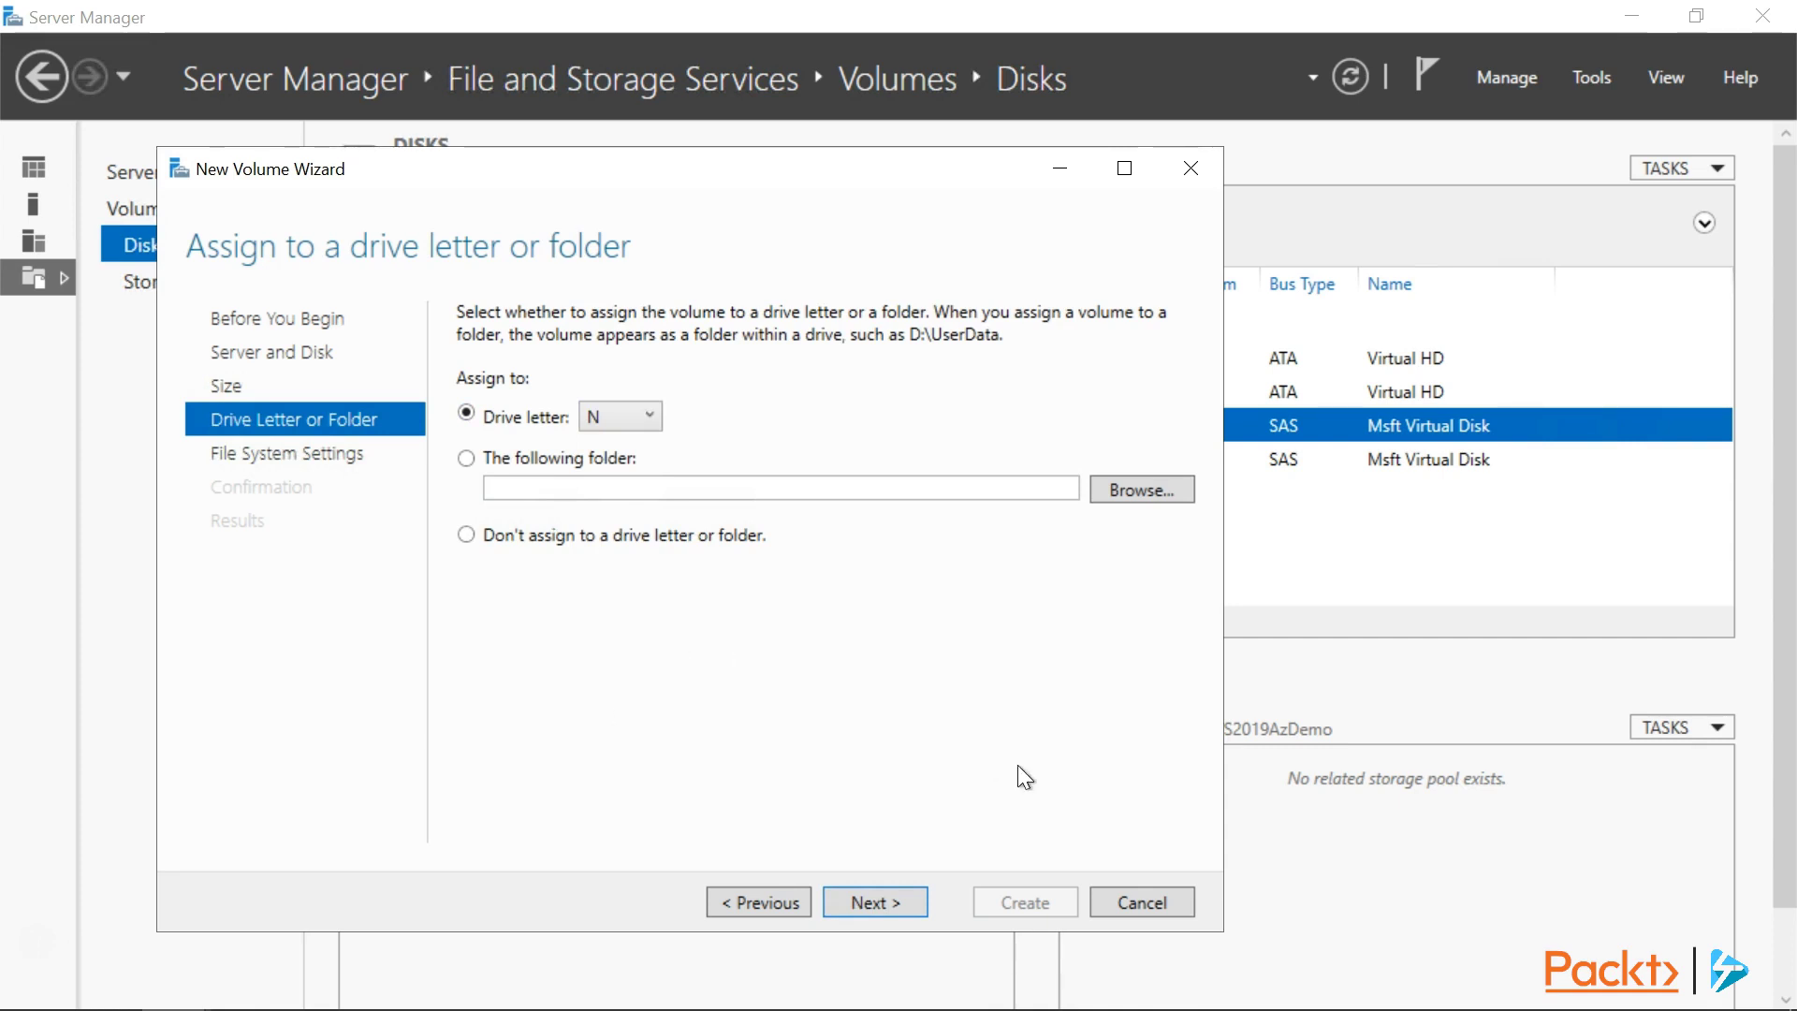
left_click(874, 903)
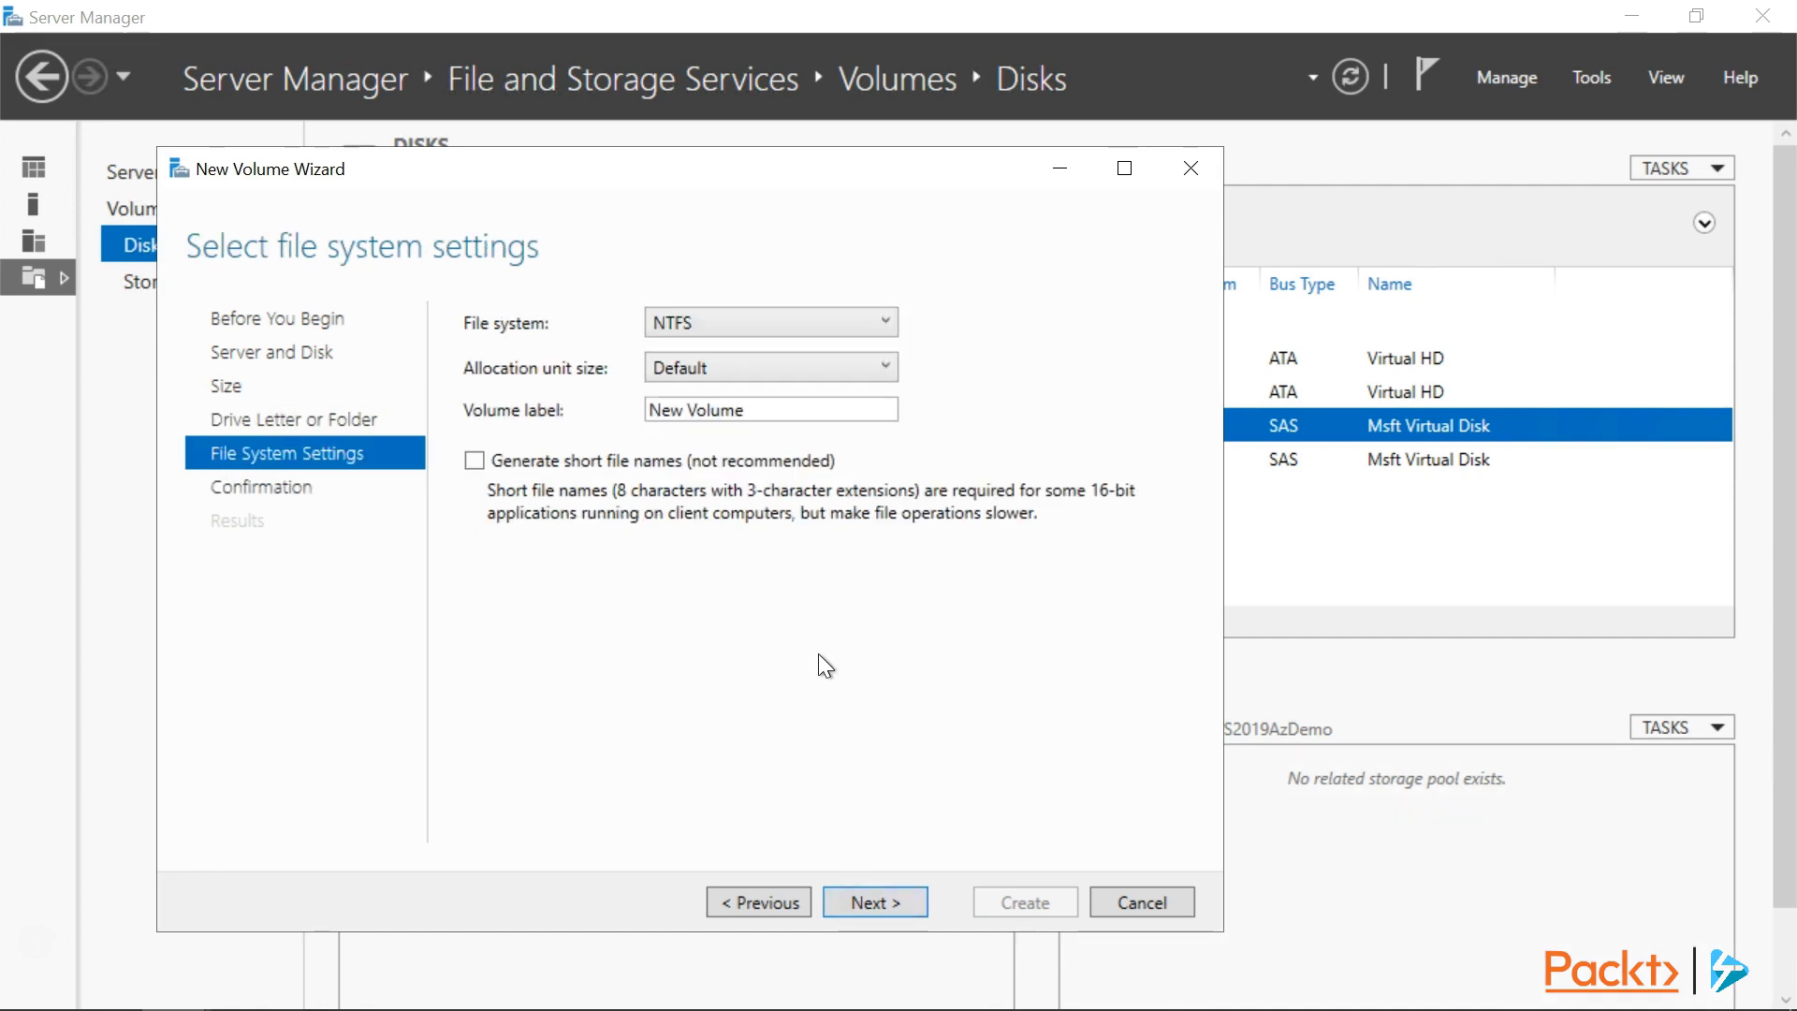
Create the Disk 3 volume with the NTFS file system and the volume label Norm, and close the wizard
left_click(883, 320)
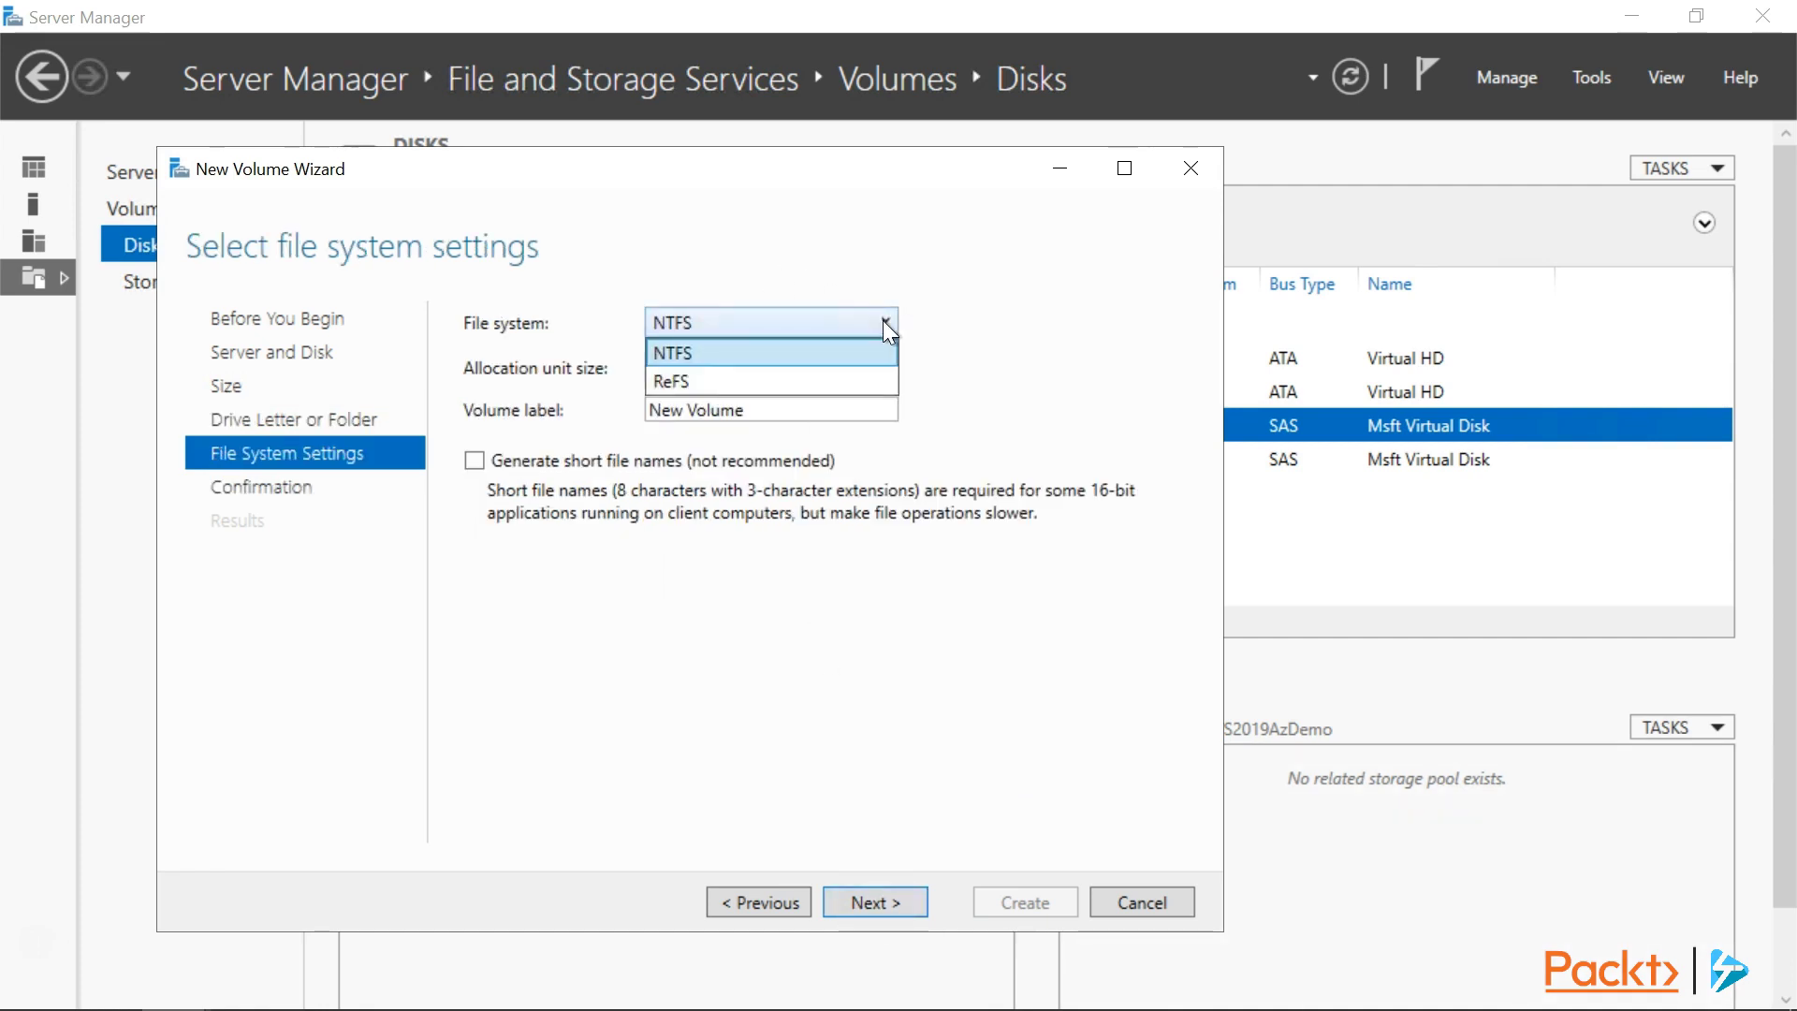
left_click(691, 356)
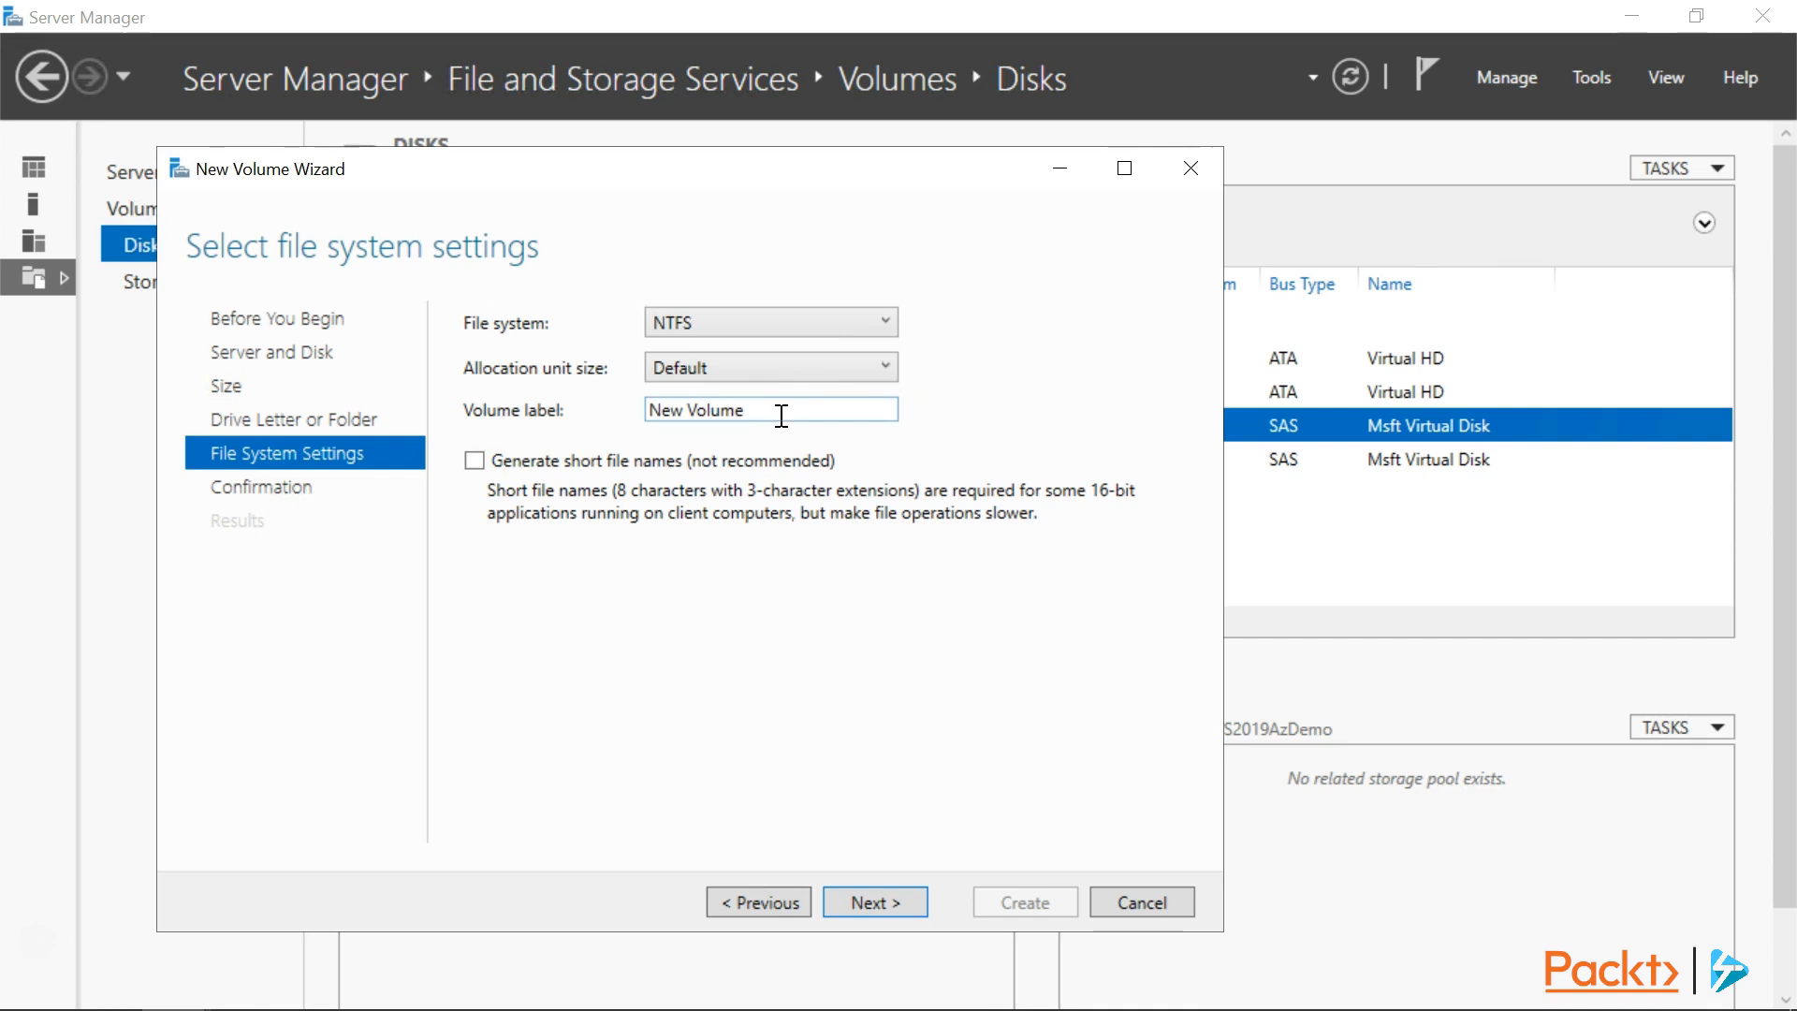
left_click(824, 409)
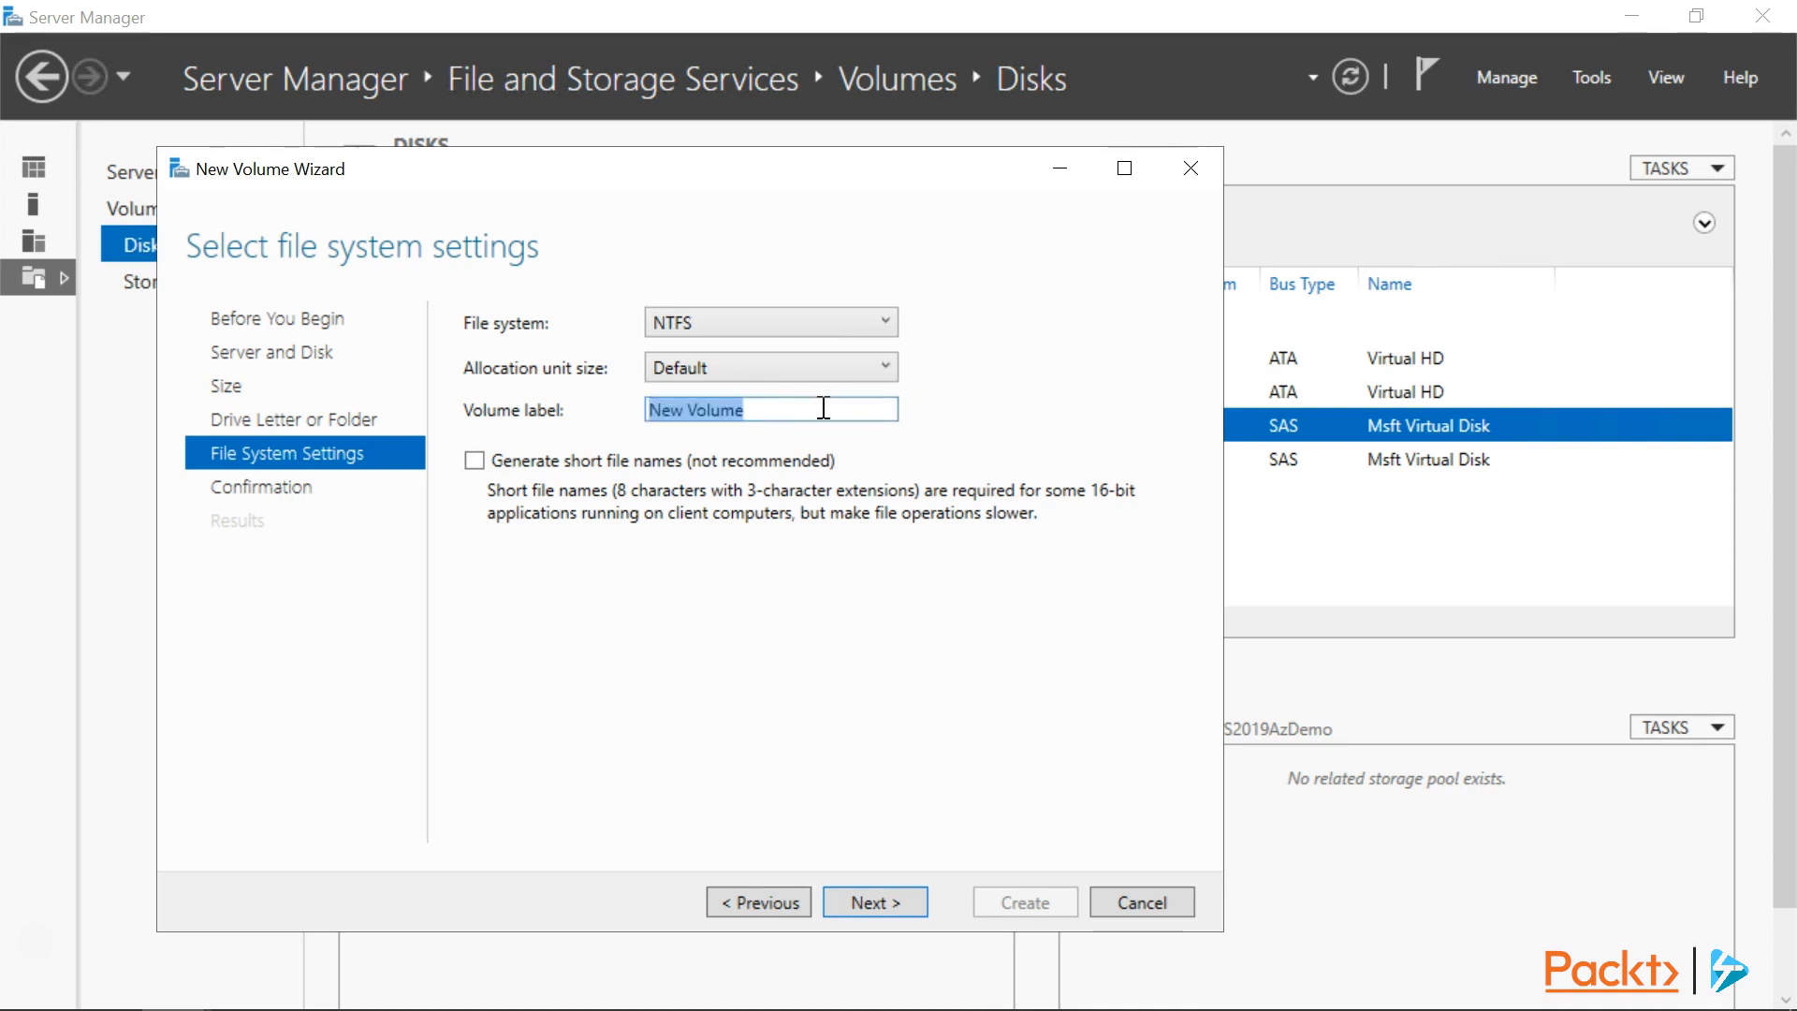
type("Norm")
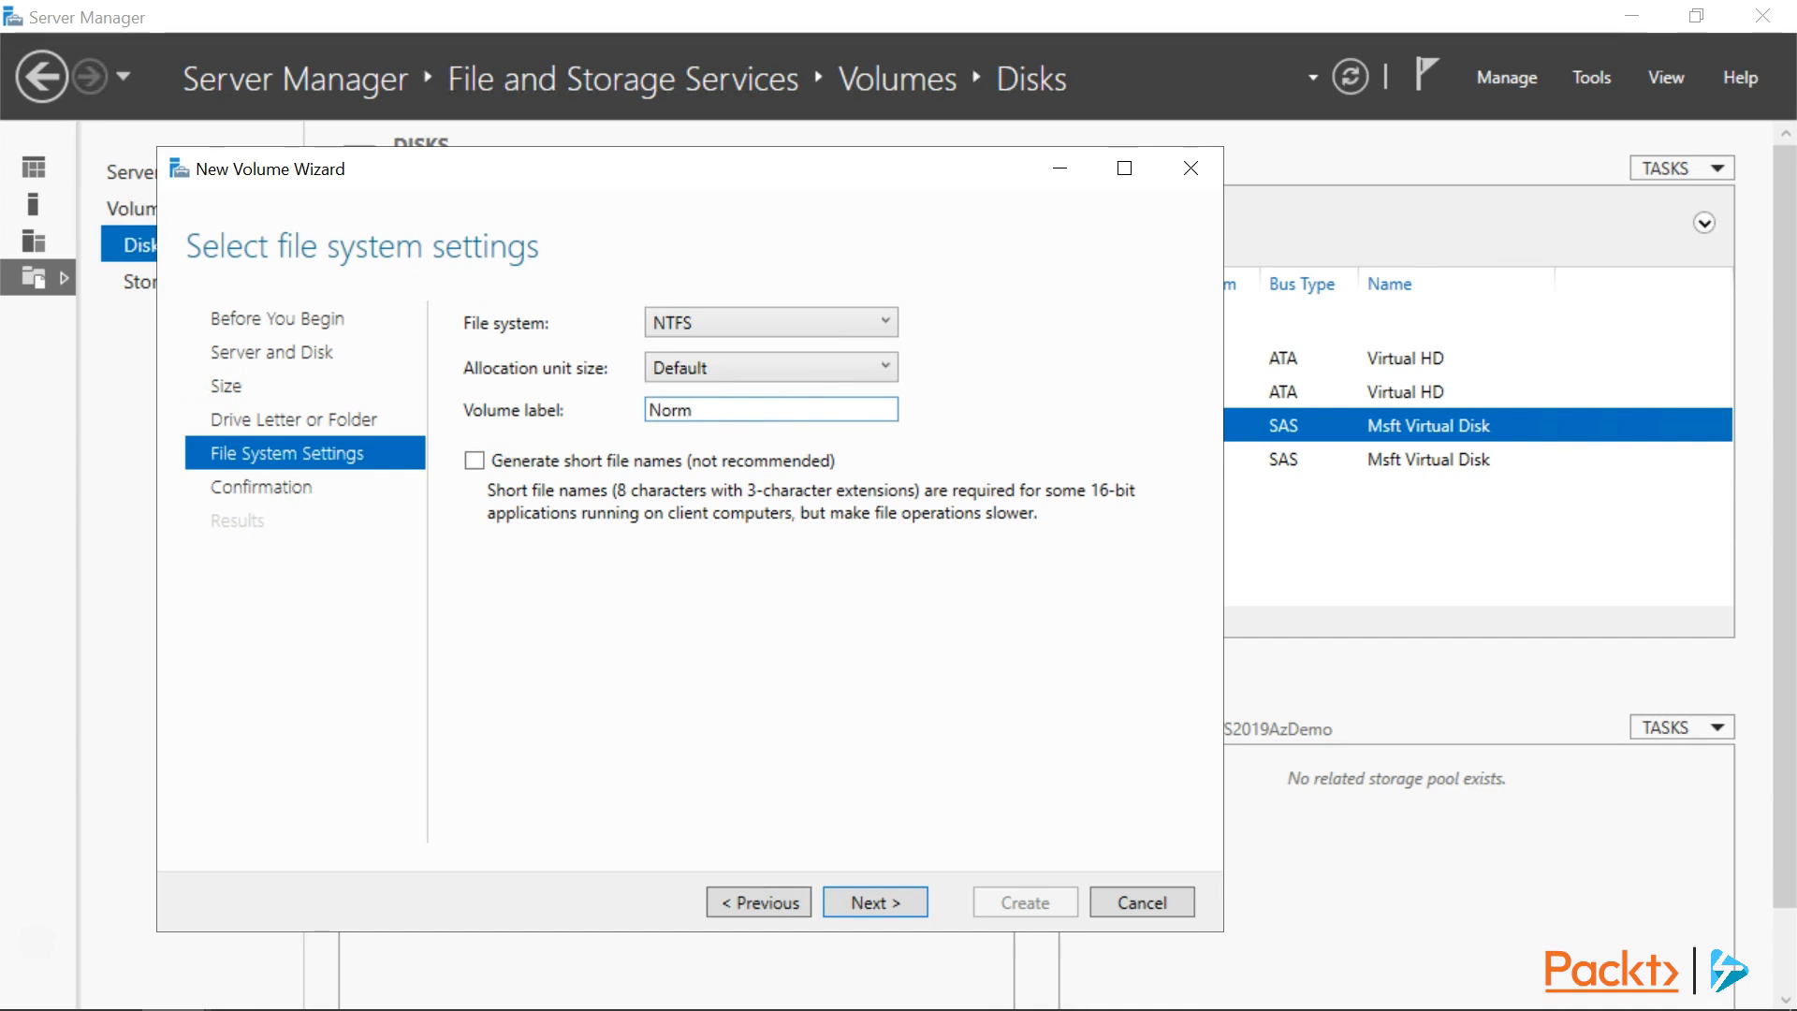
left_click(865, 902)
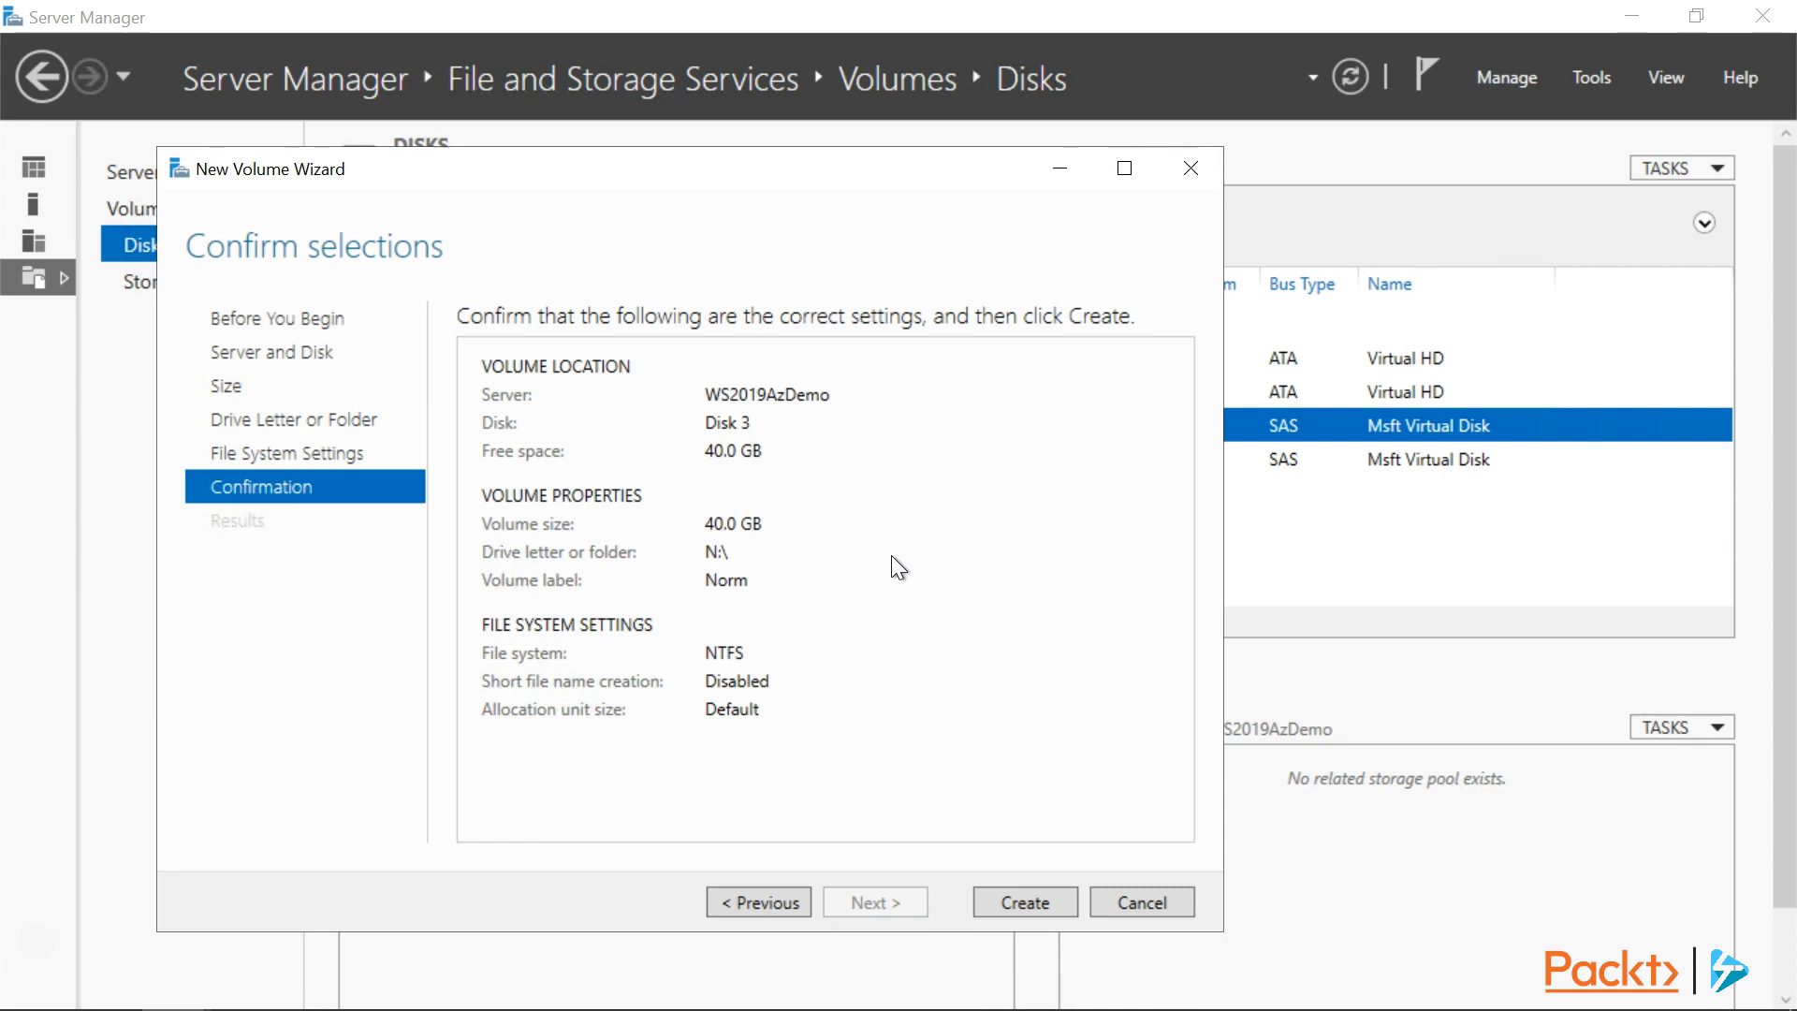
left_click(1026, 901)
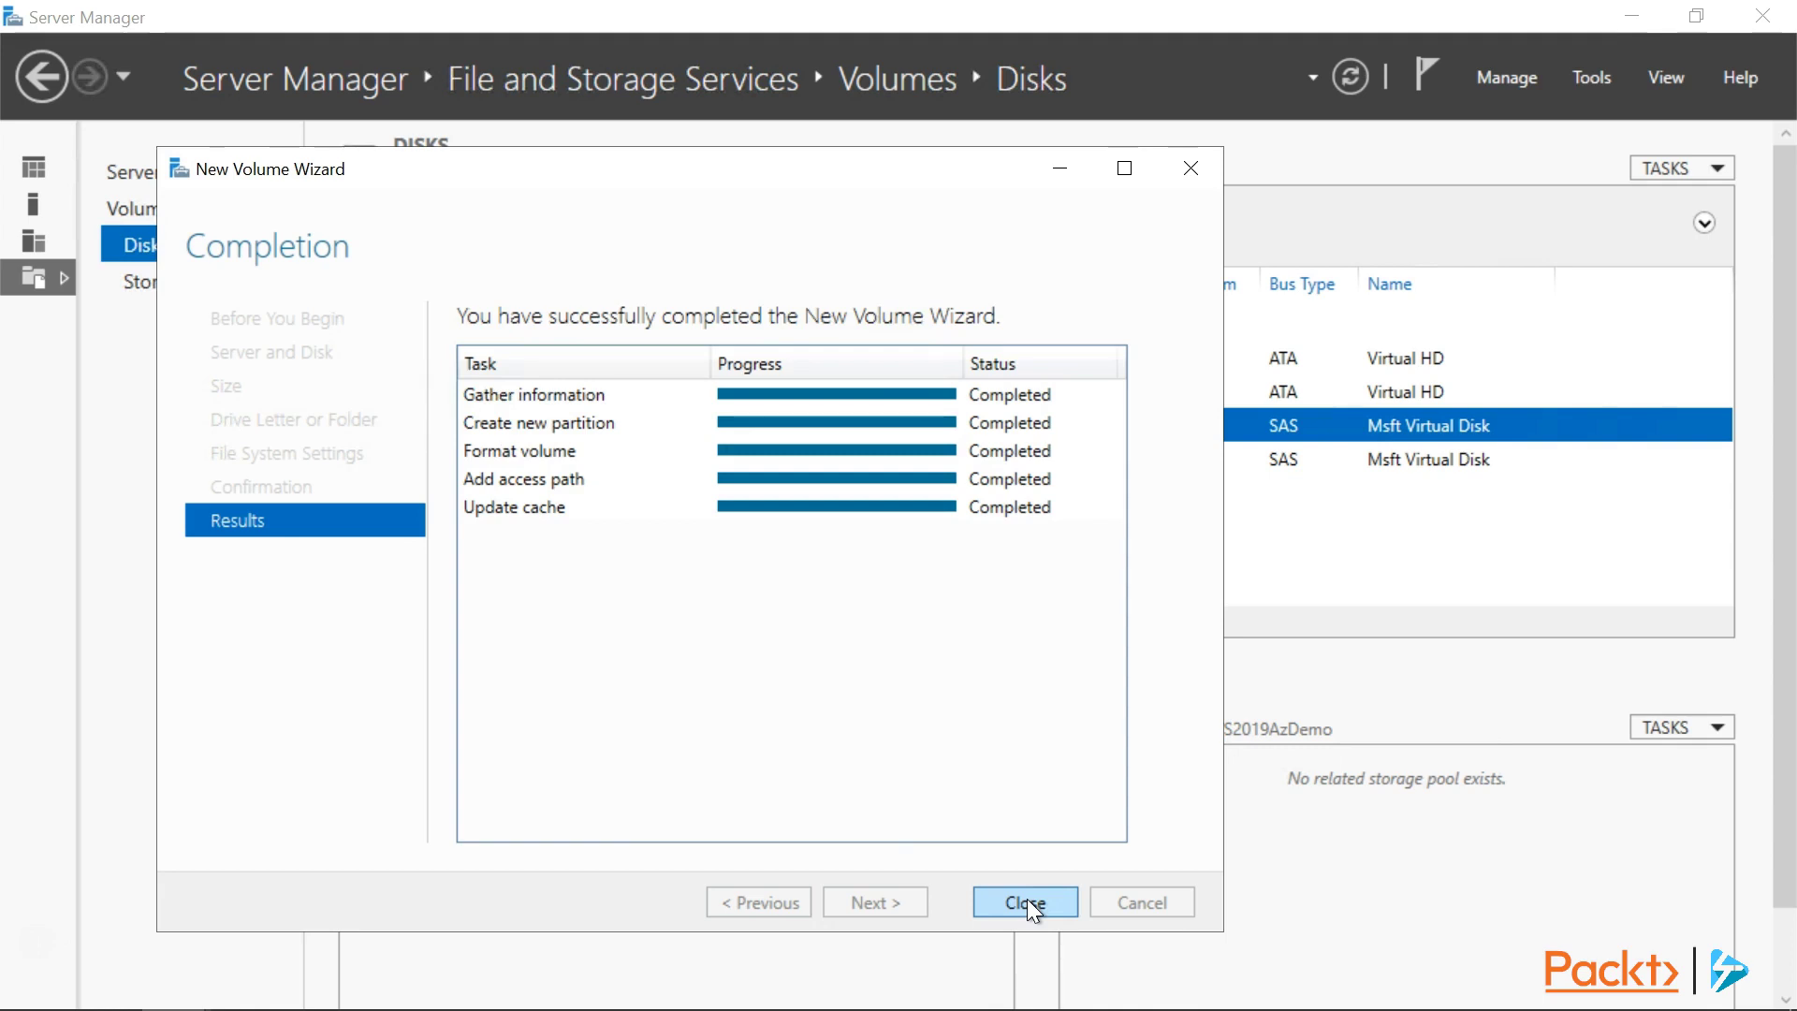
left_click(1026, 900)
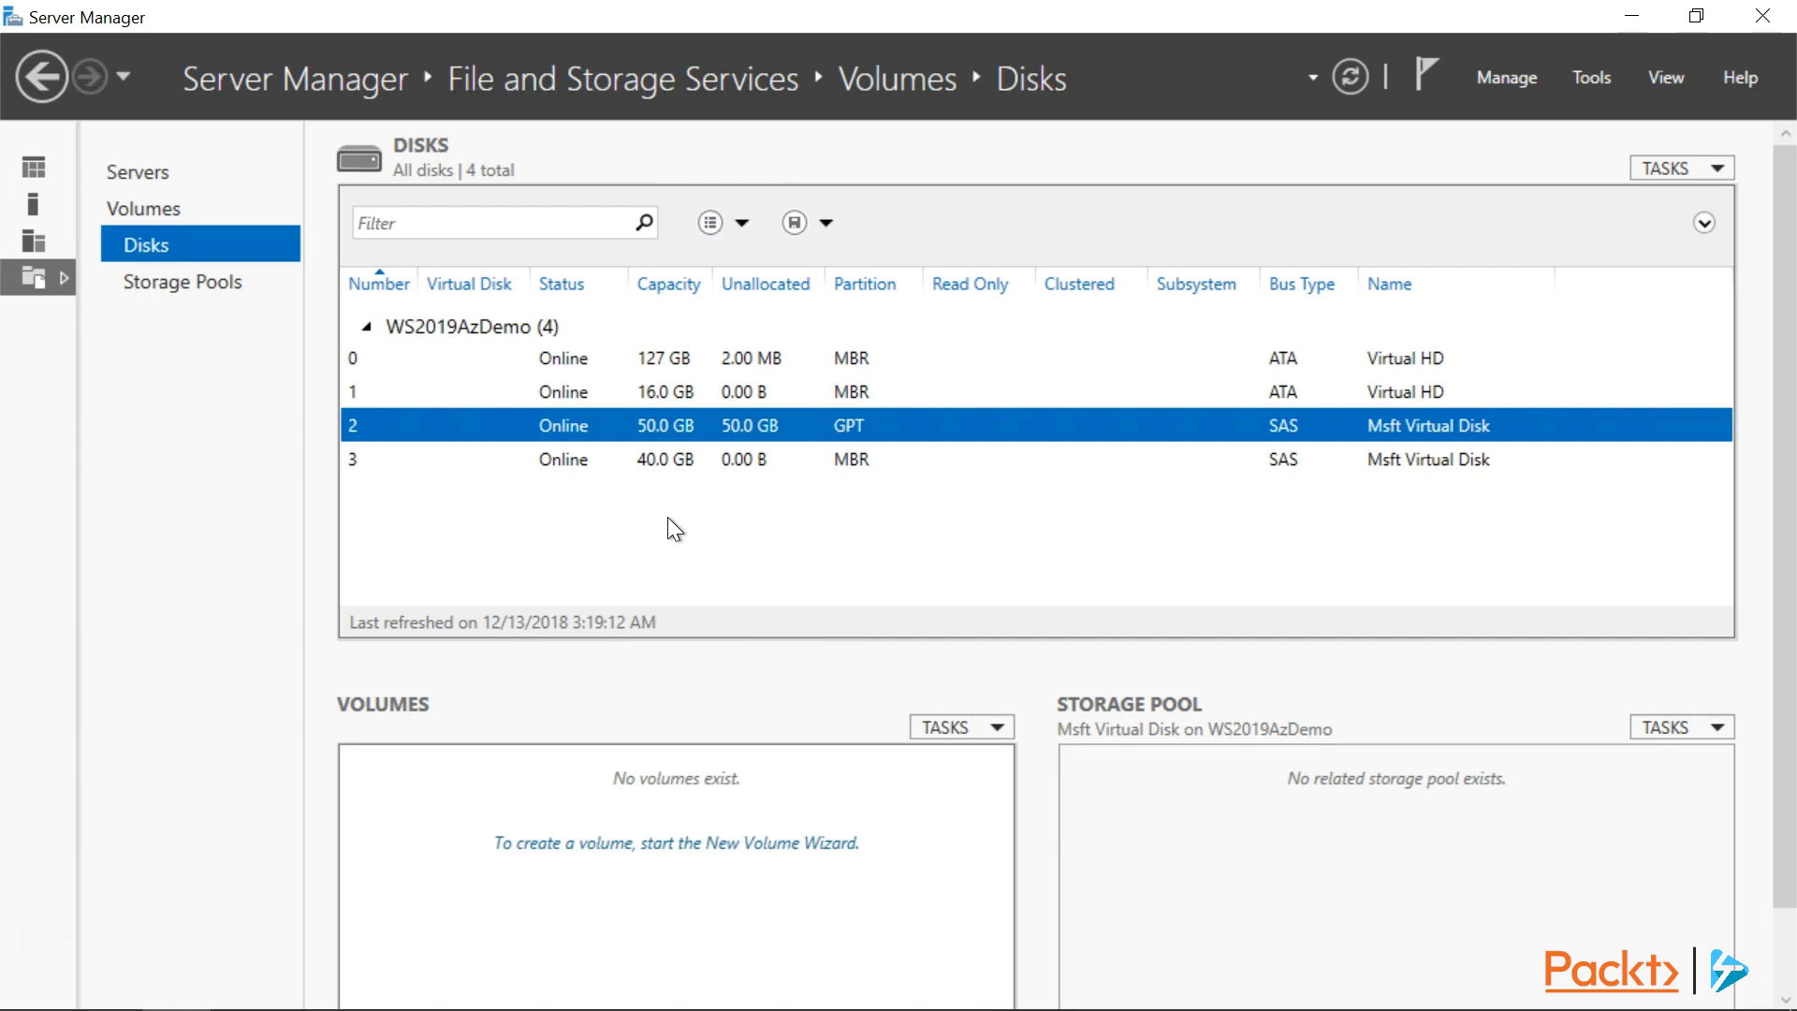
Start another new volume on Disk 2, using the full 50.0 GB size
left_click(681, 845)
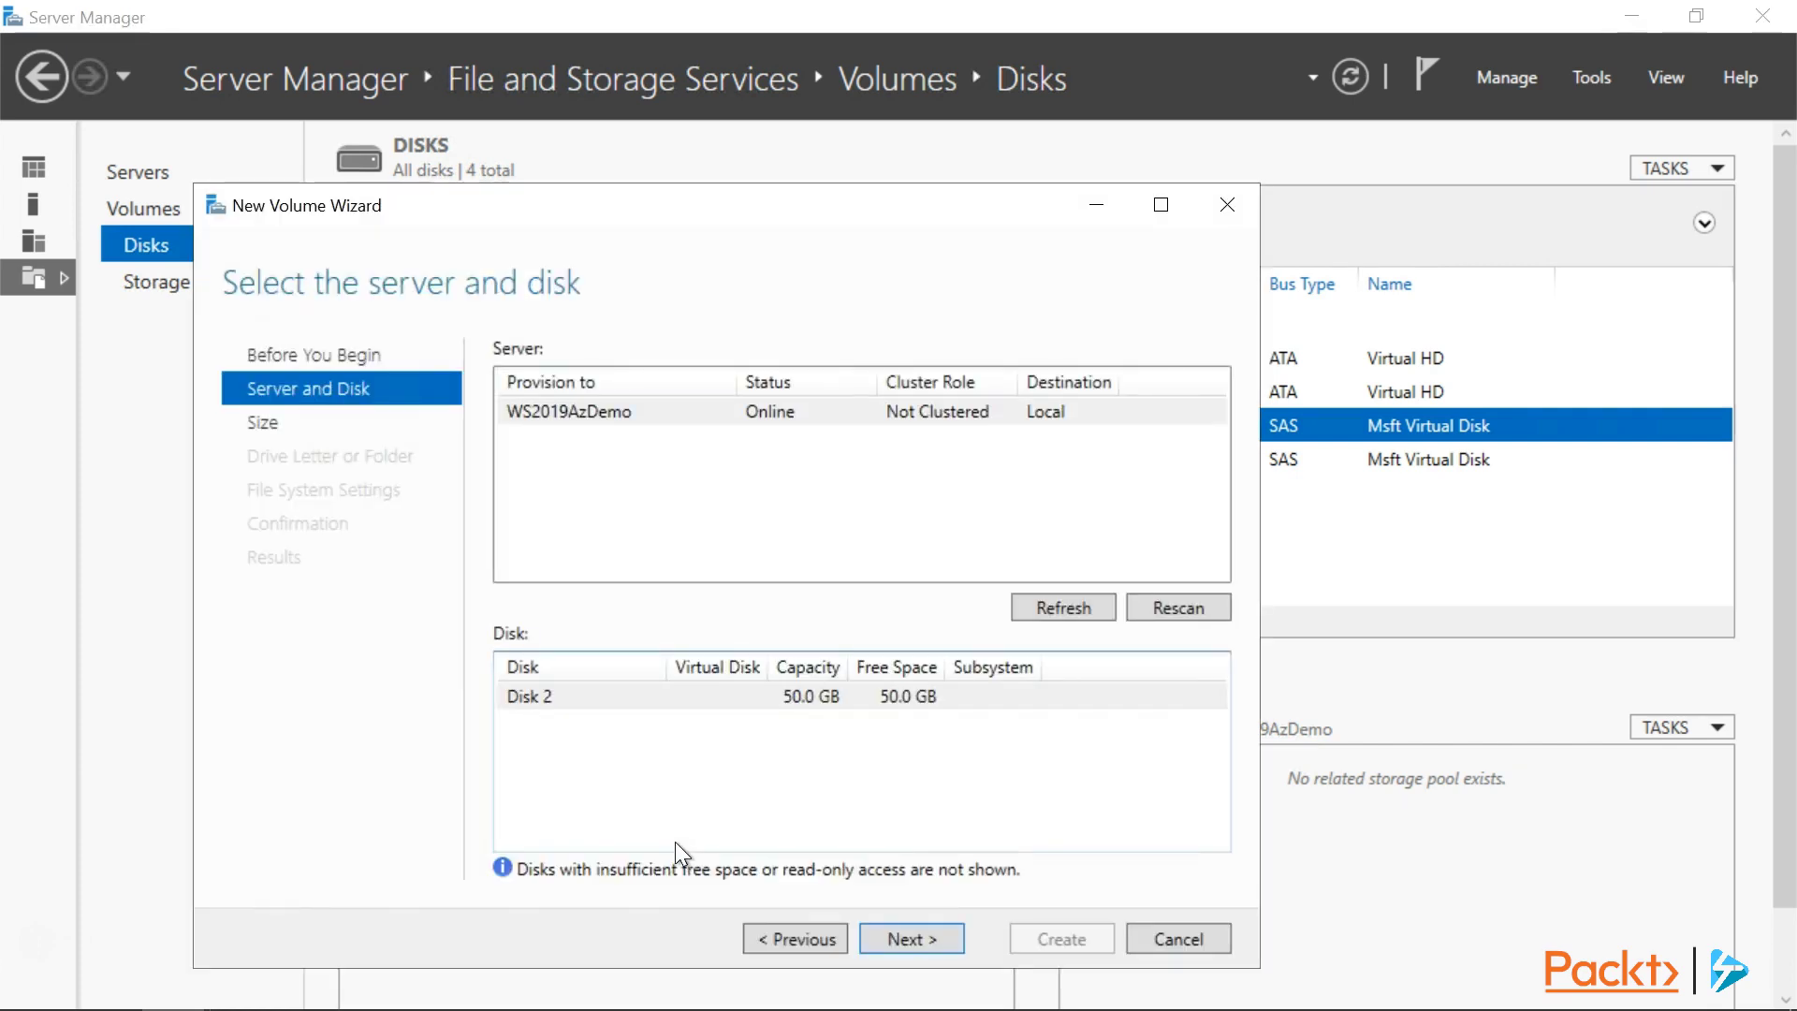
left_click(604, 700)
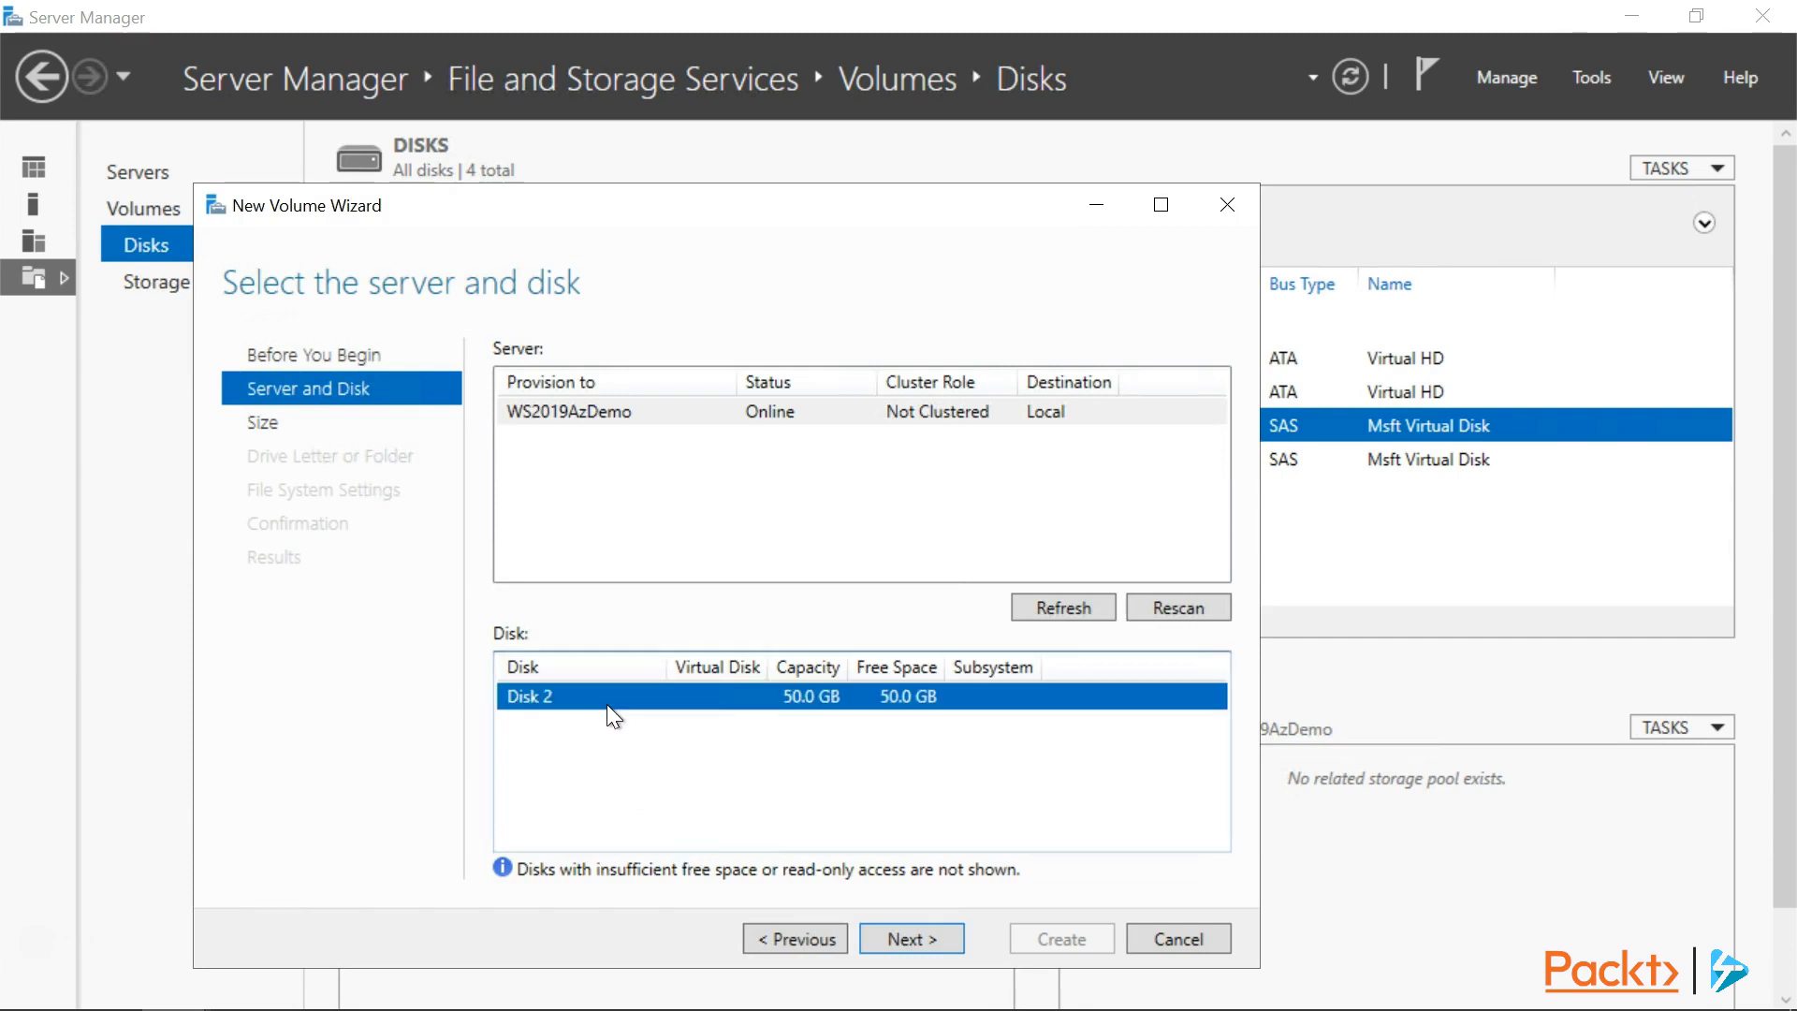
left_click(922, 940)
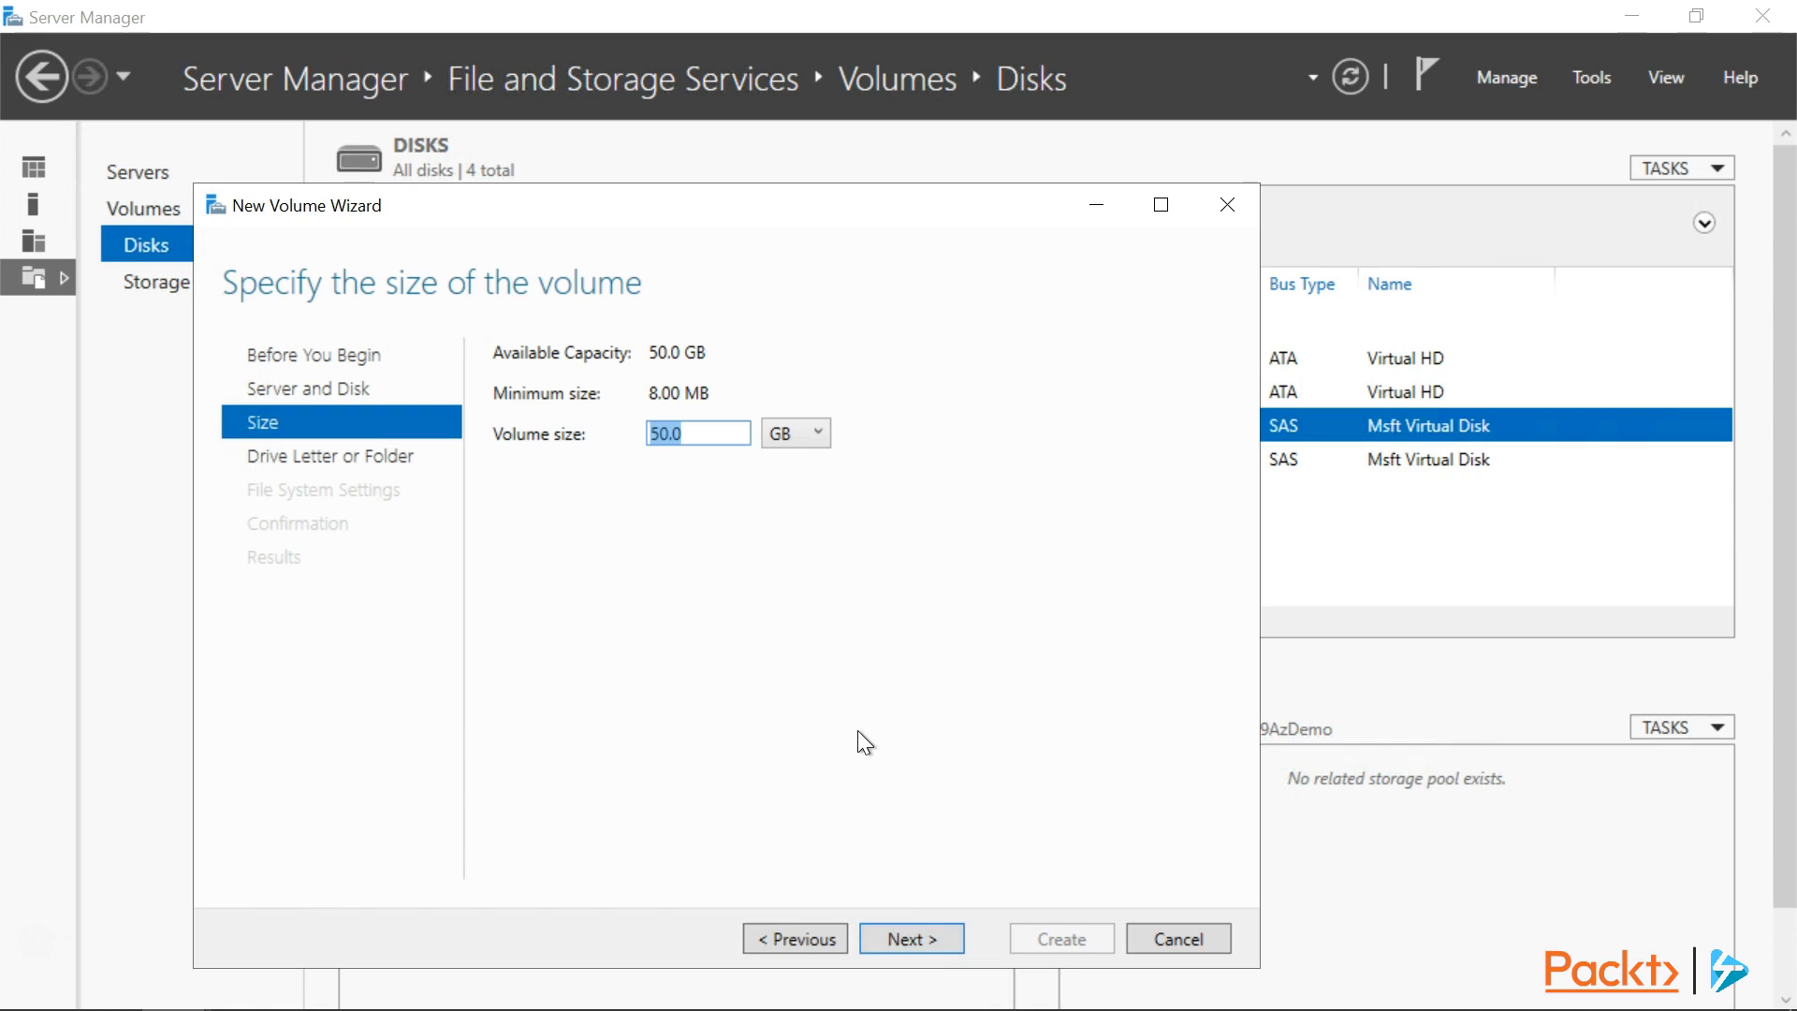
left_click(914, 939)
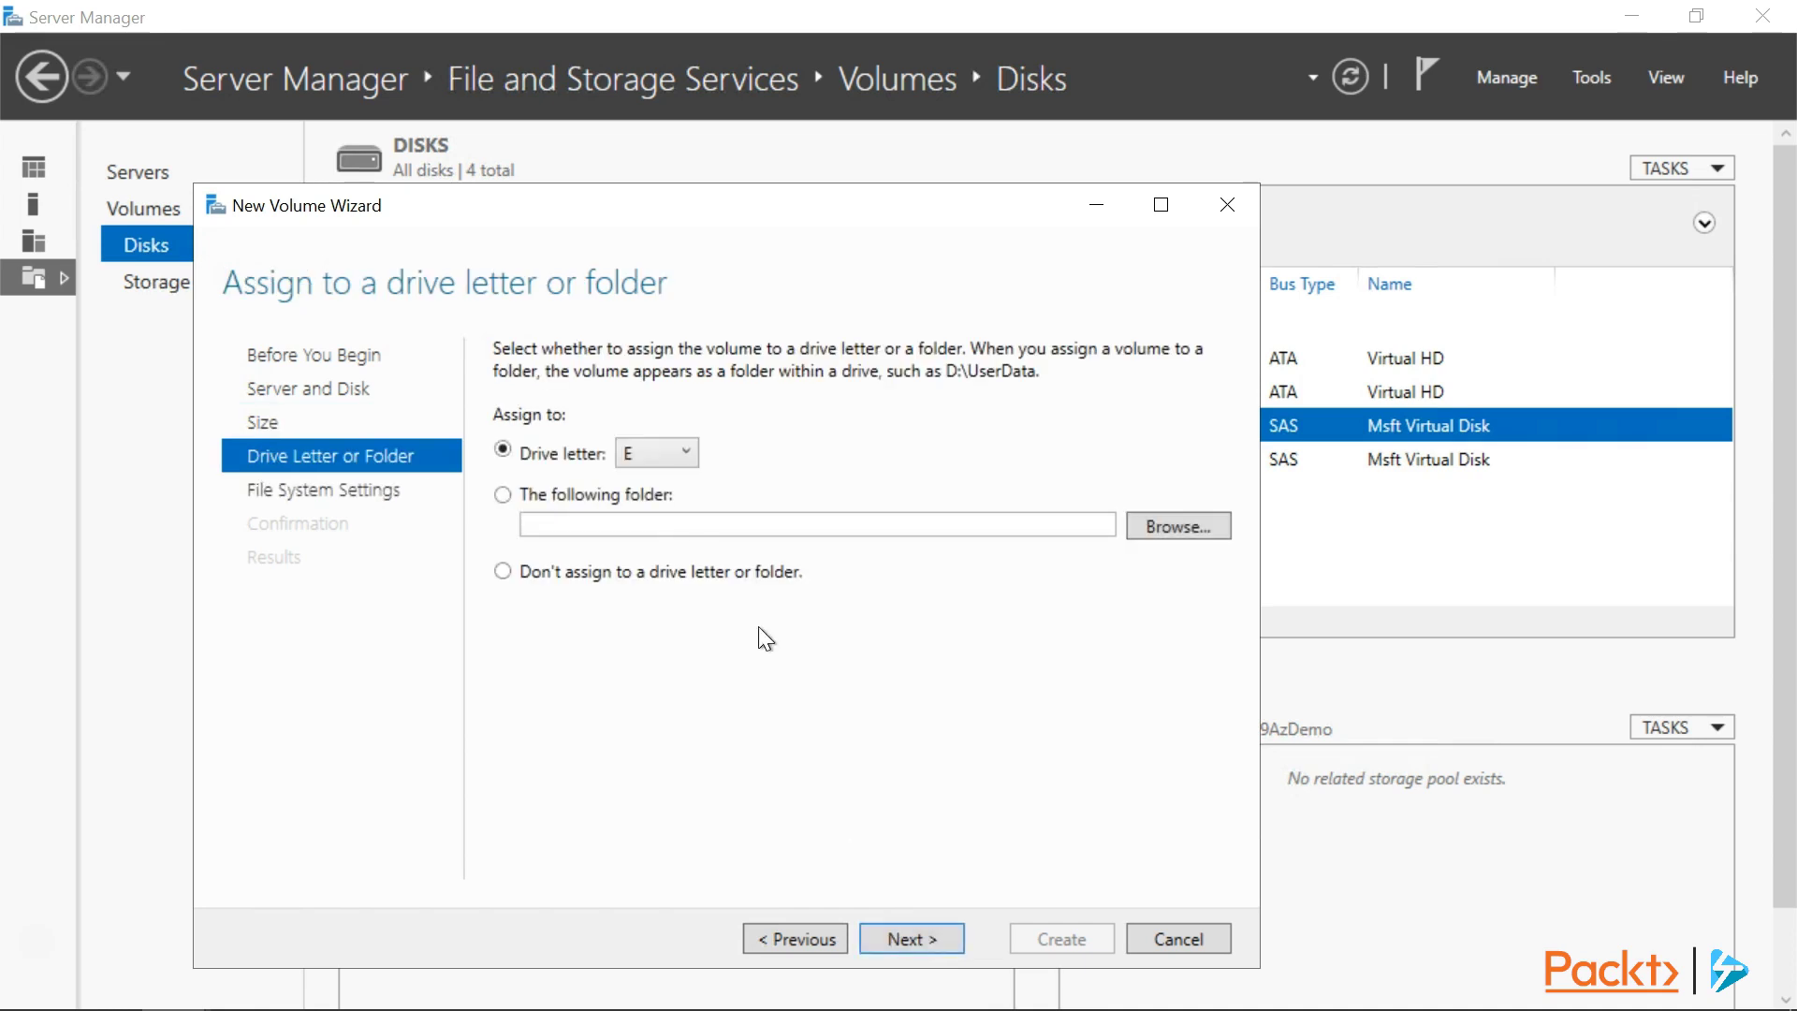
Assign drive letter R to the new volume on Disk 2
left_click(691, 449)
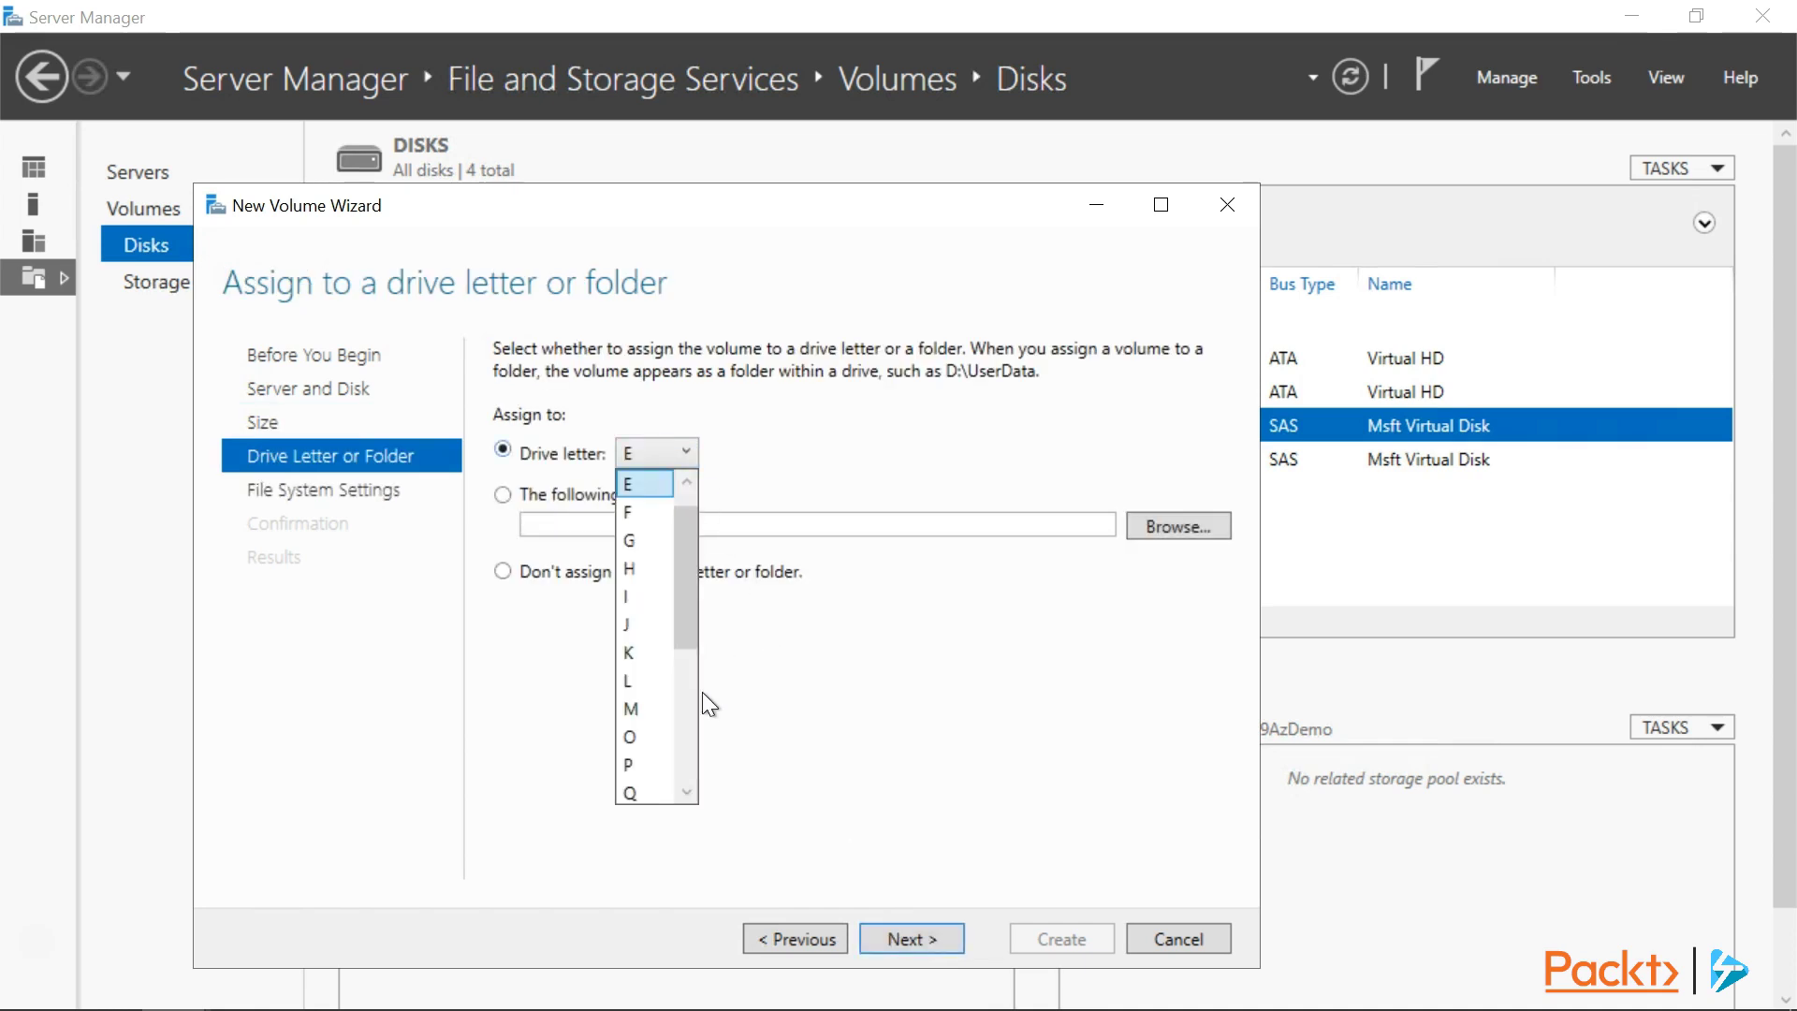
left_click(689, 725)
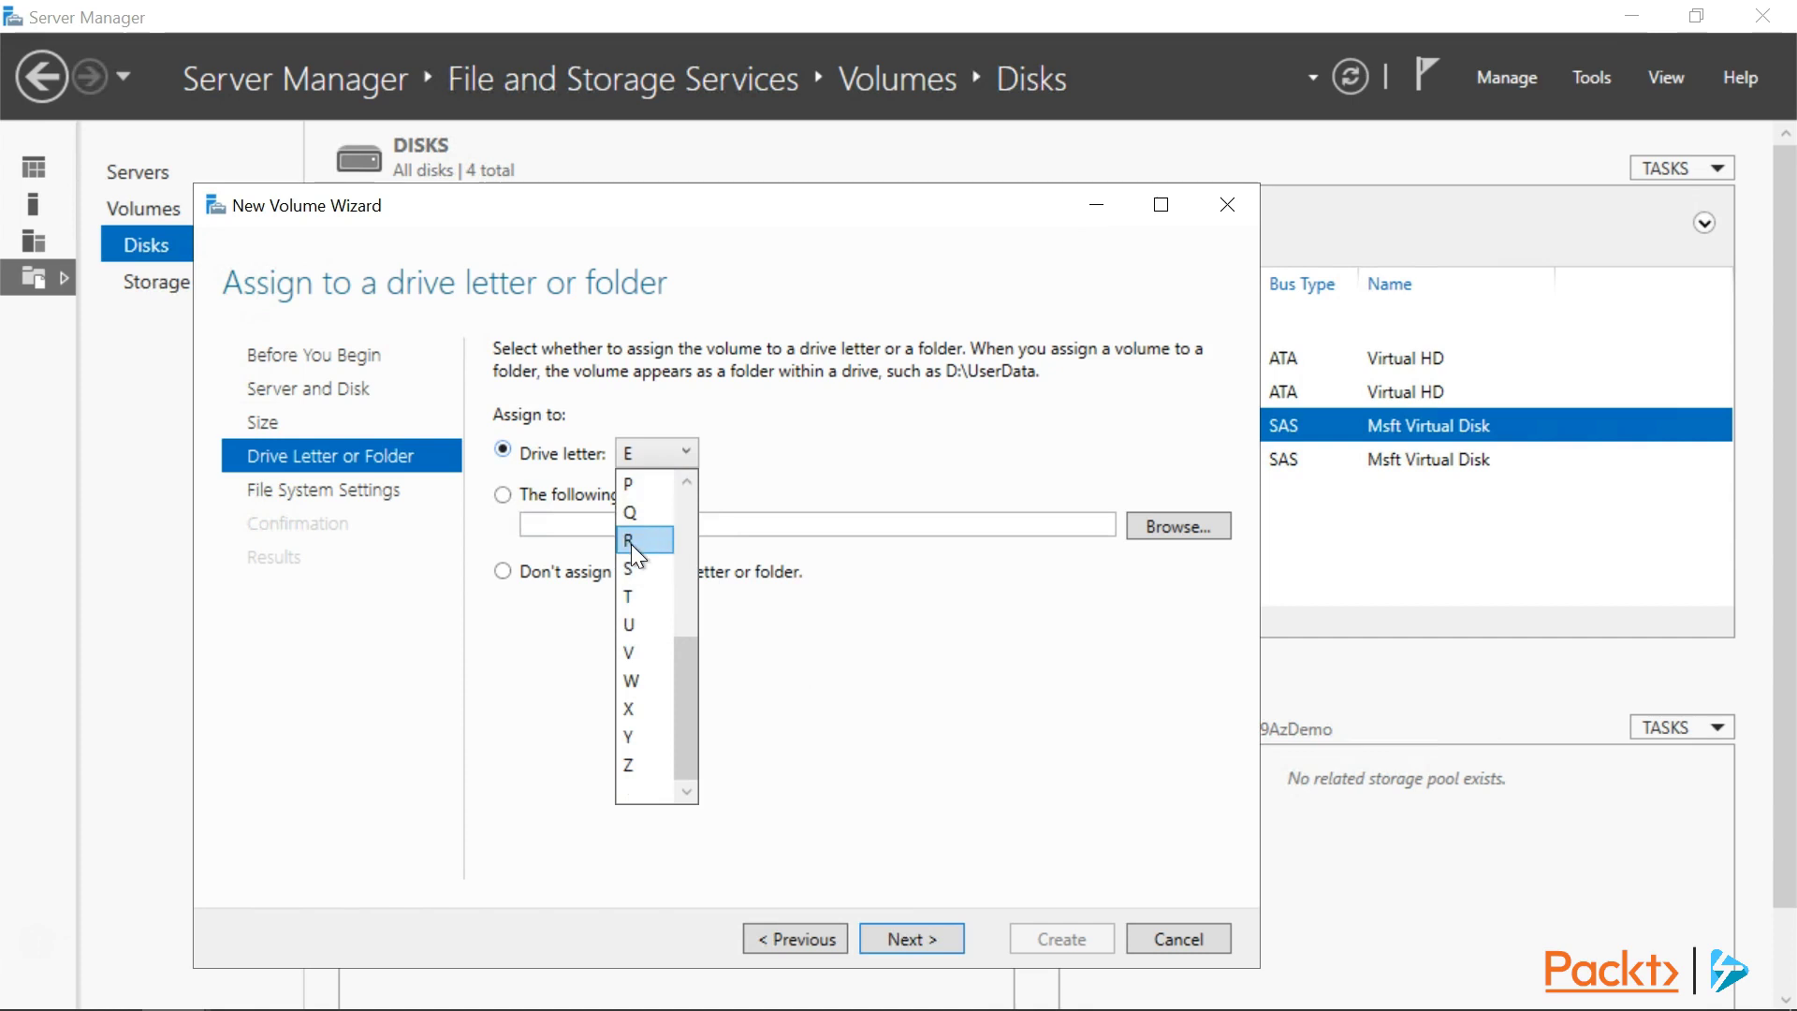
left_click(632, 542)
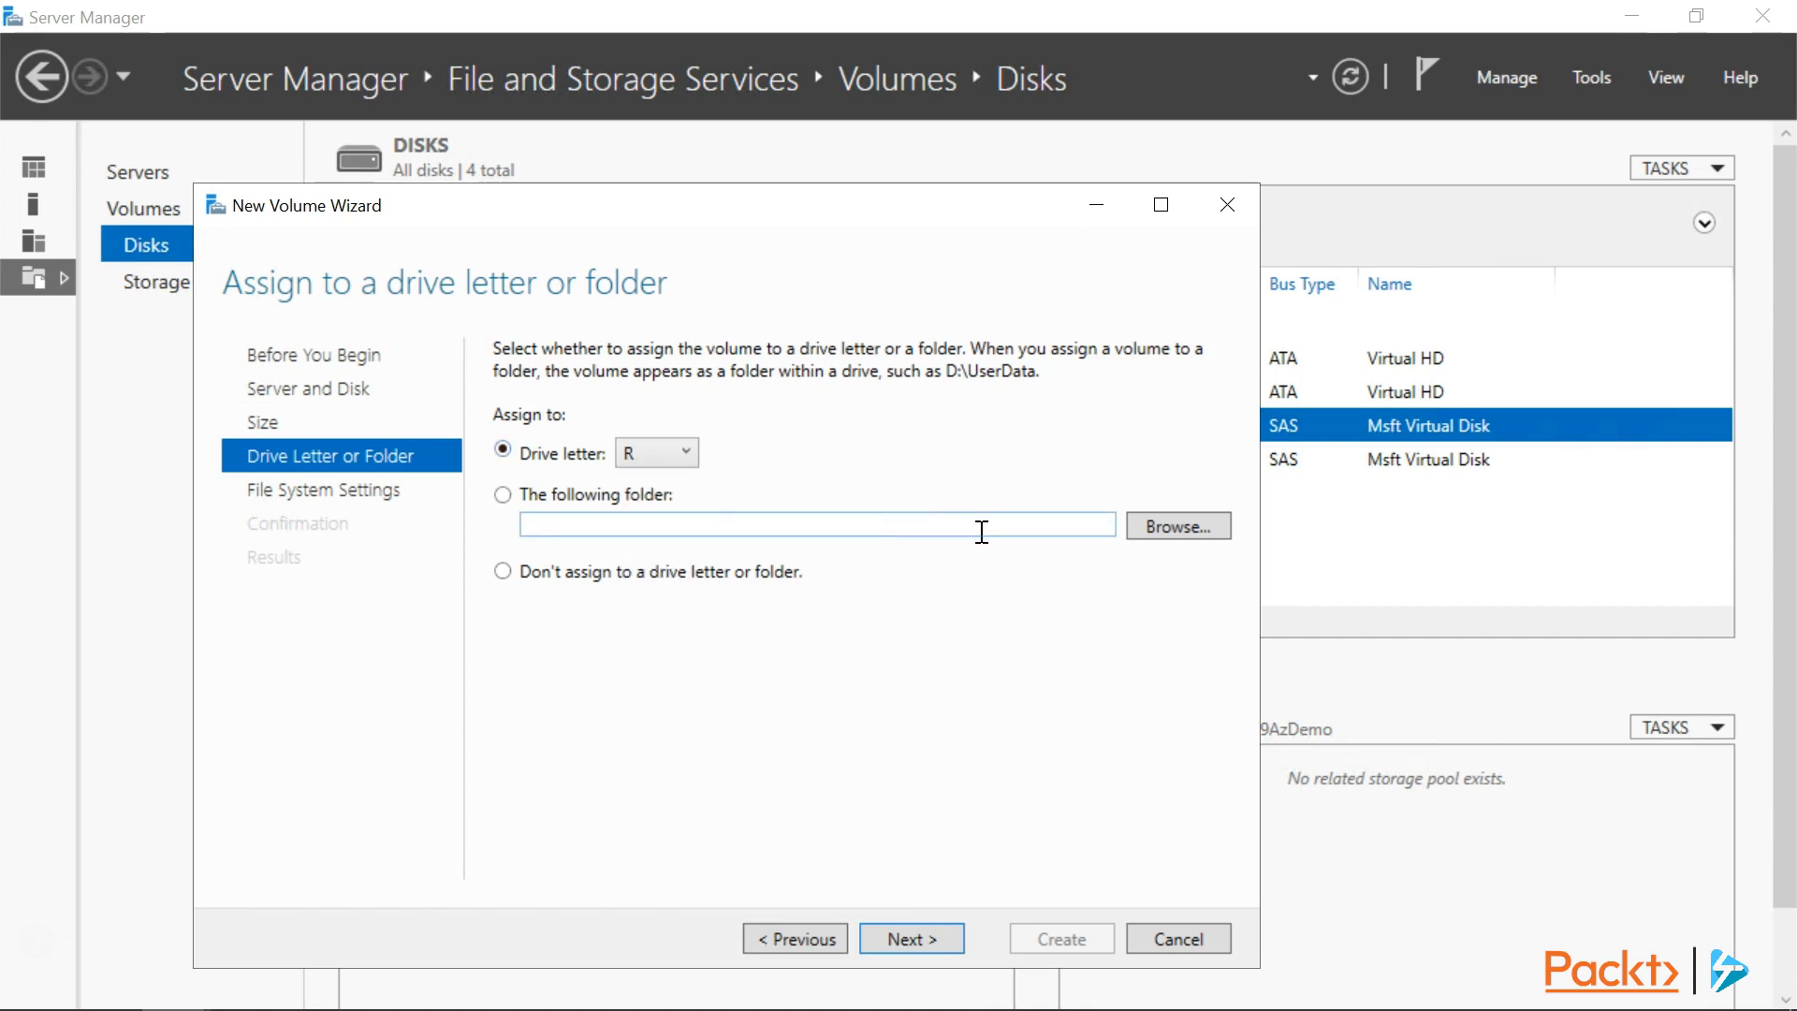
left_click(912, 938)
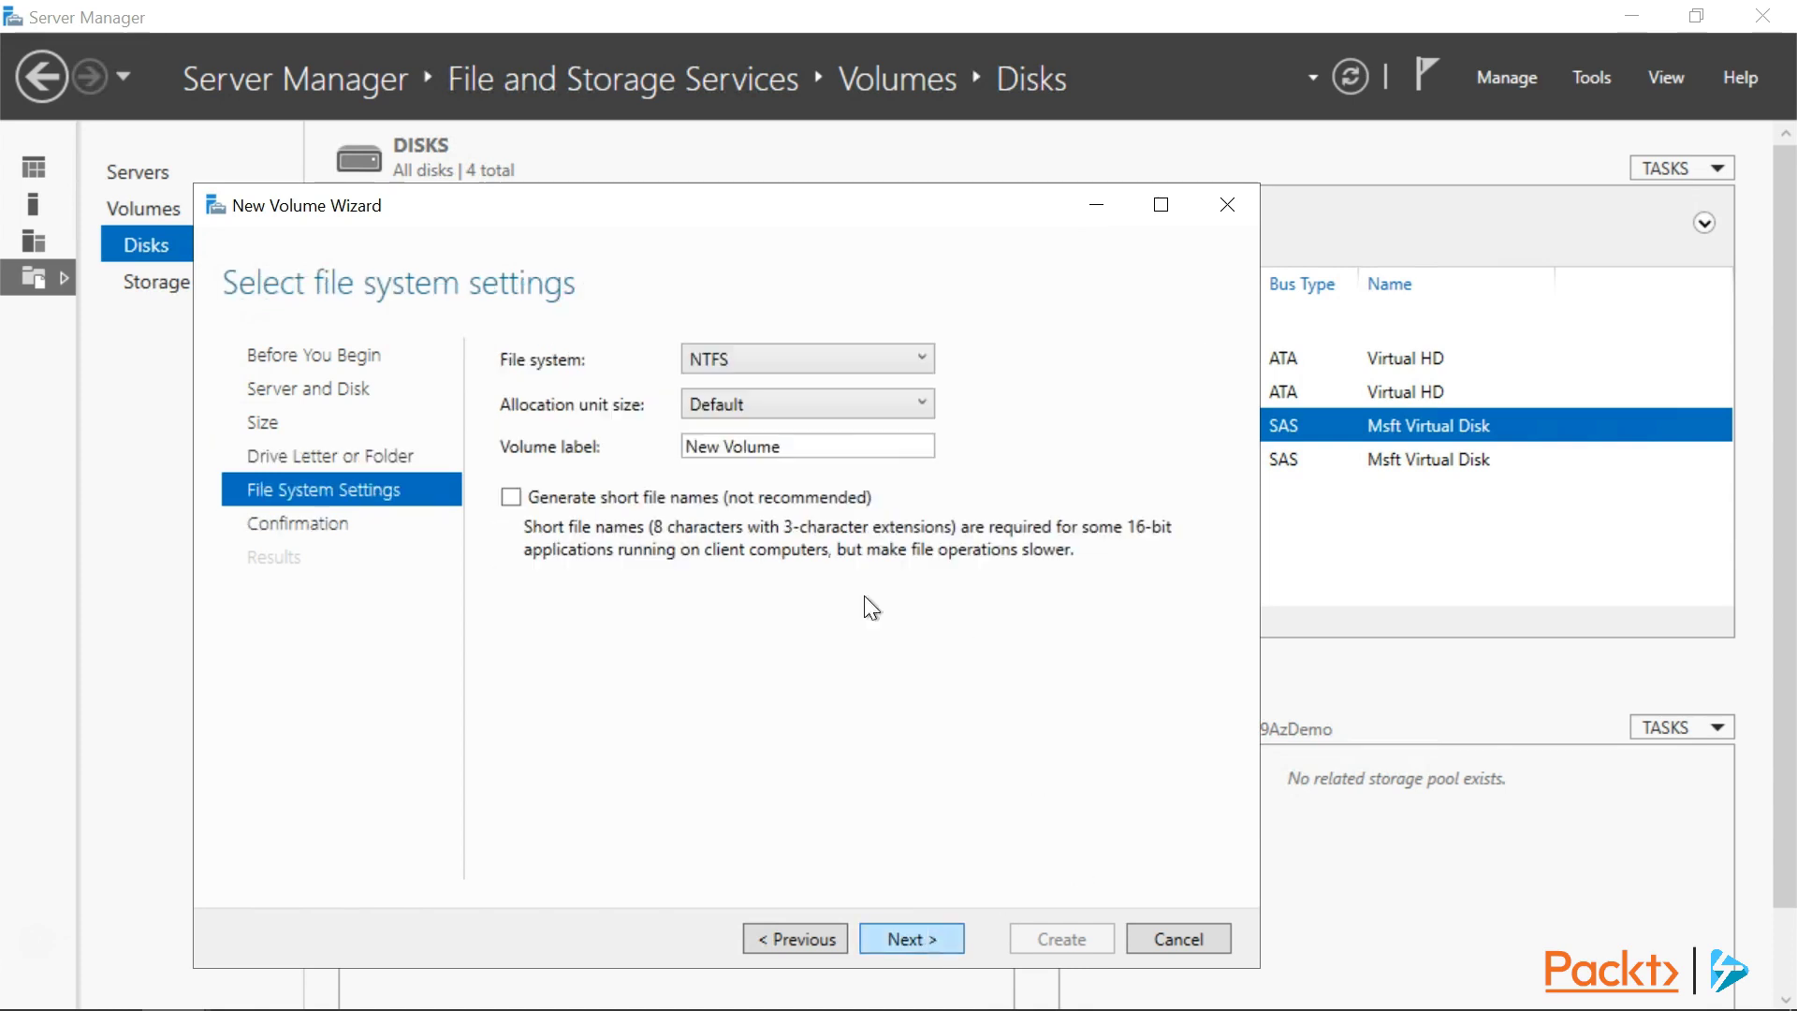
Create the Disk 2 volume with the ReFS file system and the volume label Ralph, and close the wizard
left_click(825, 359)
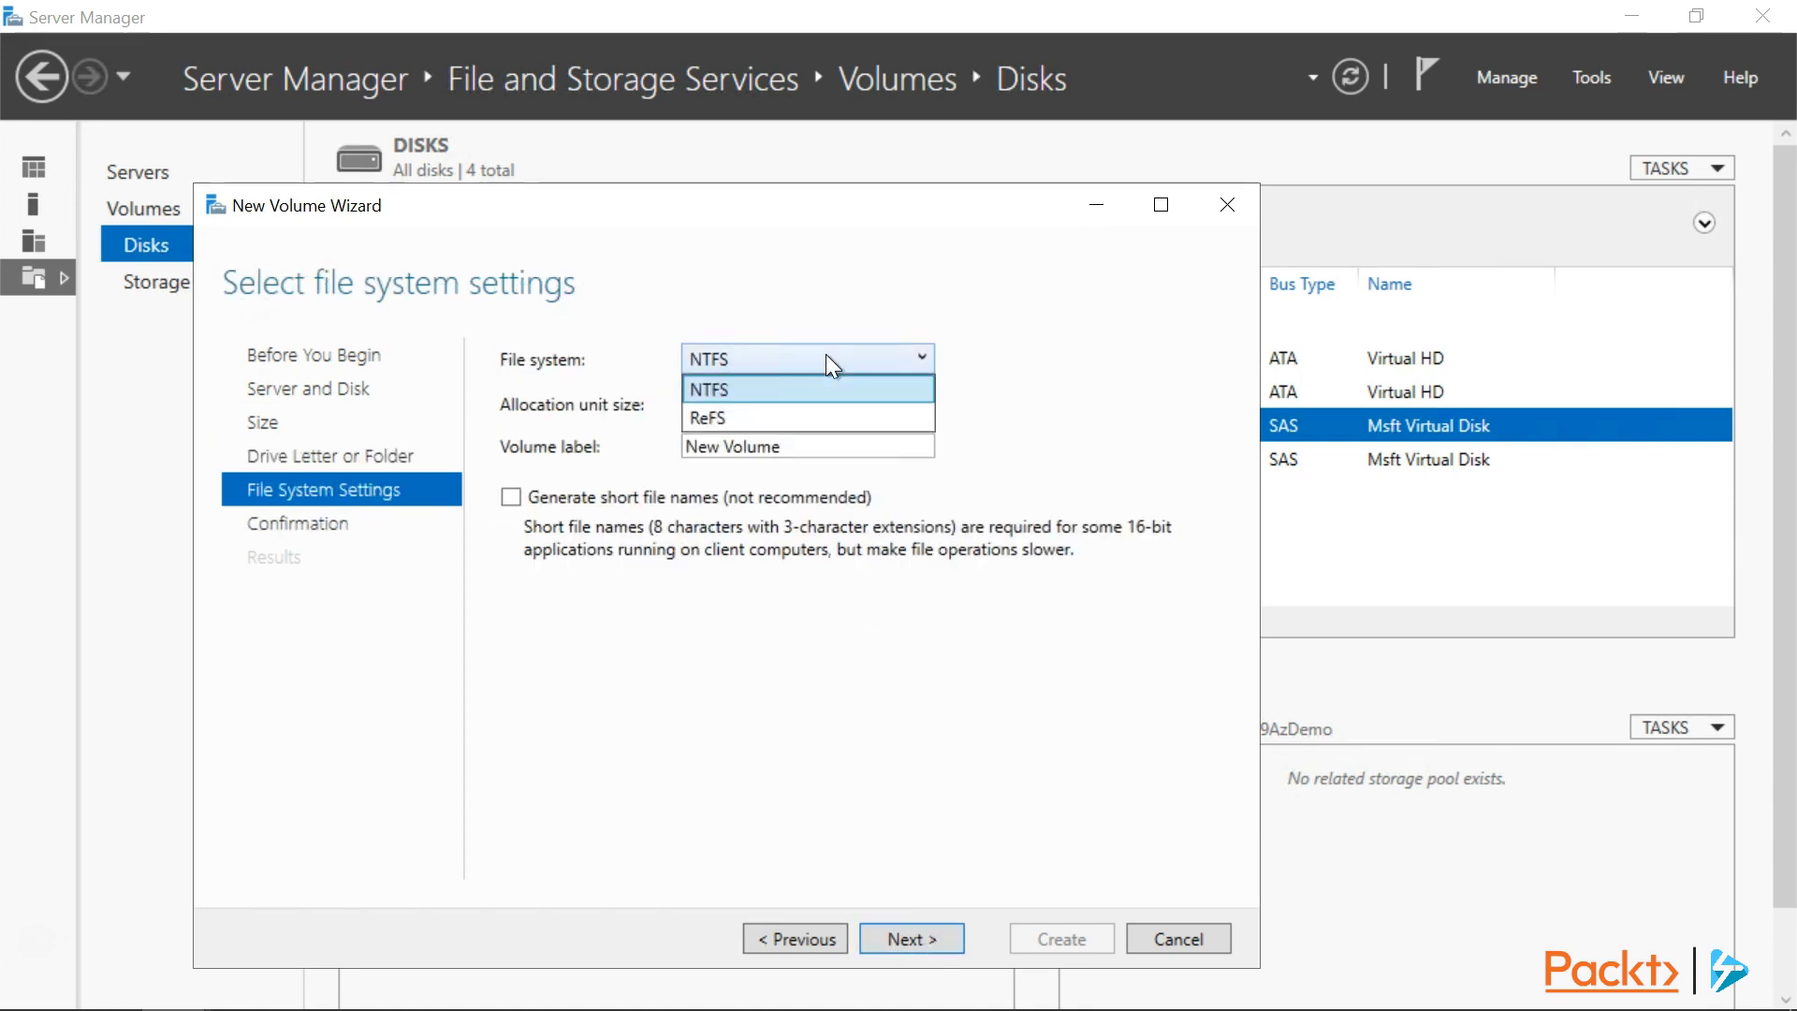
key("Escape")
key("Down")
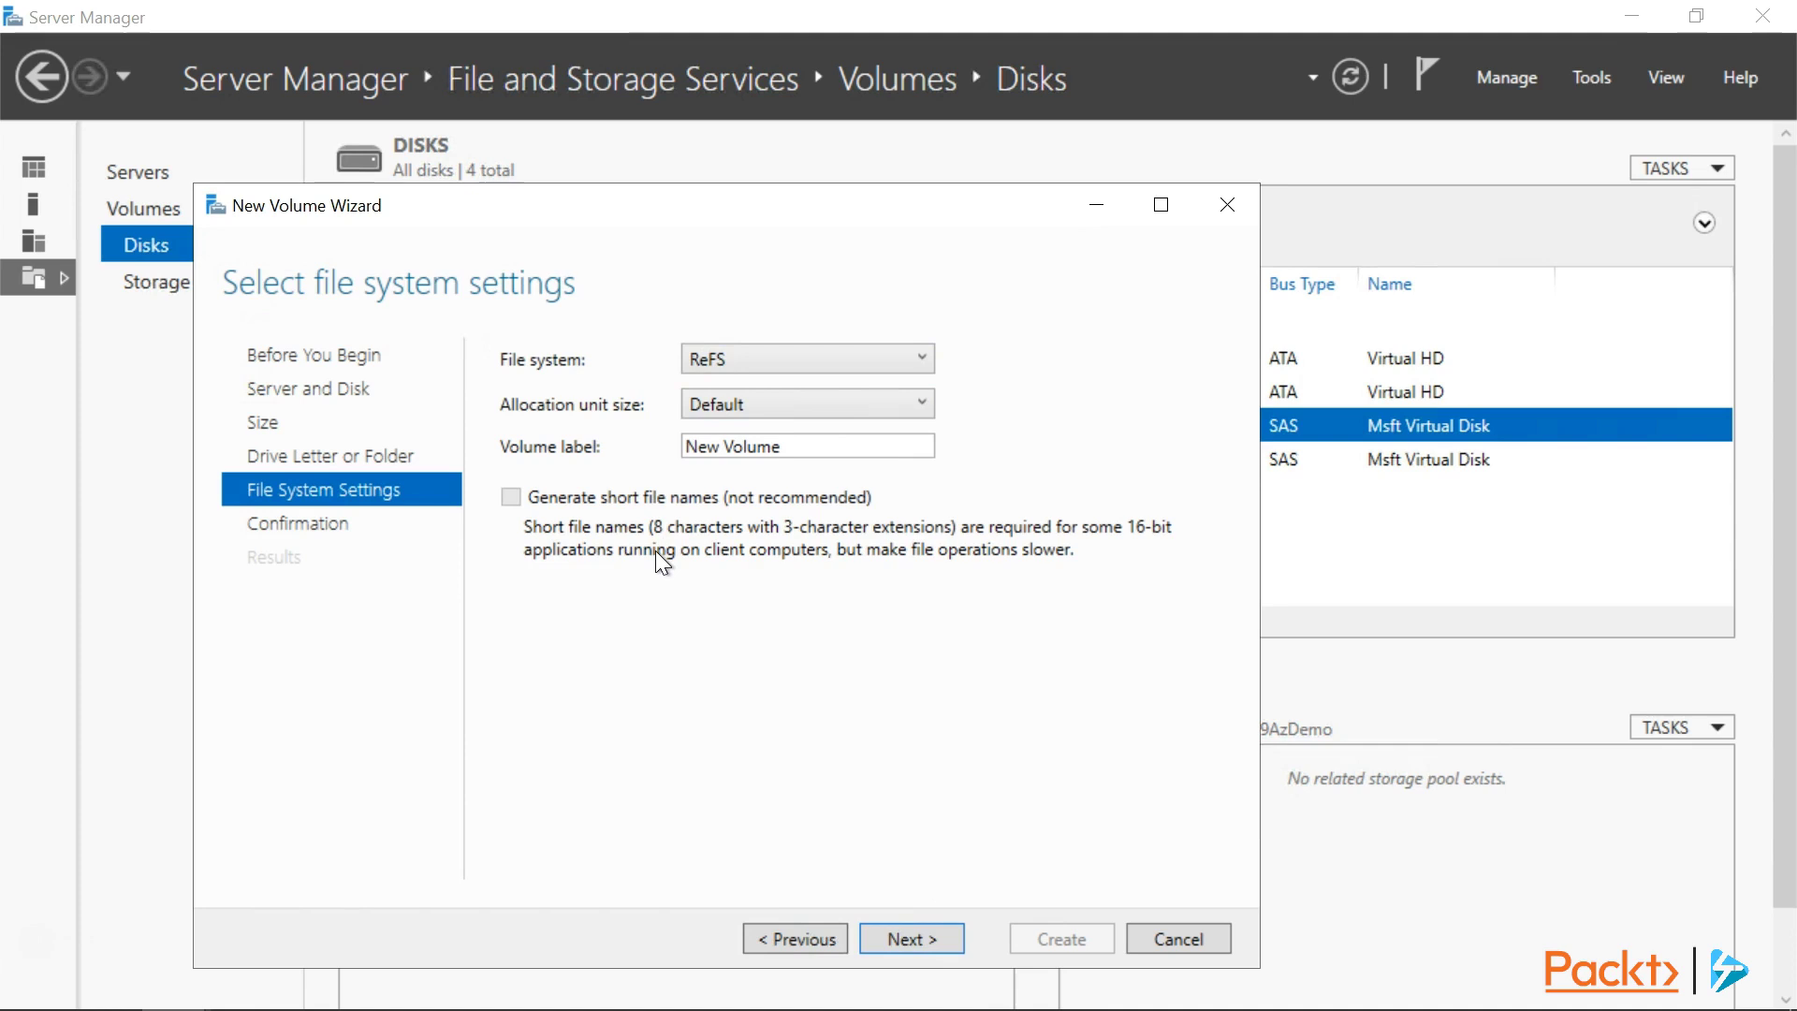
left_click(856, 445)
type("Ralph")
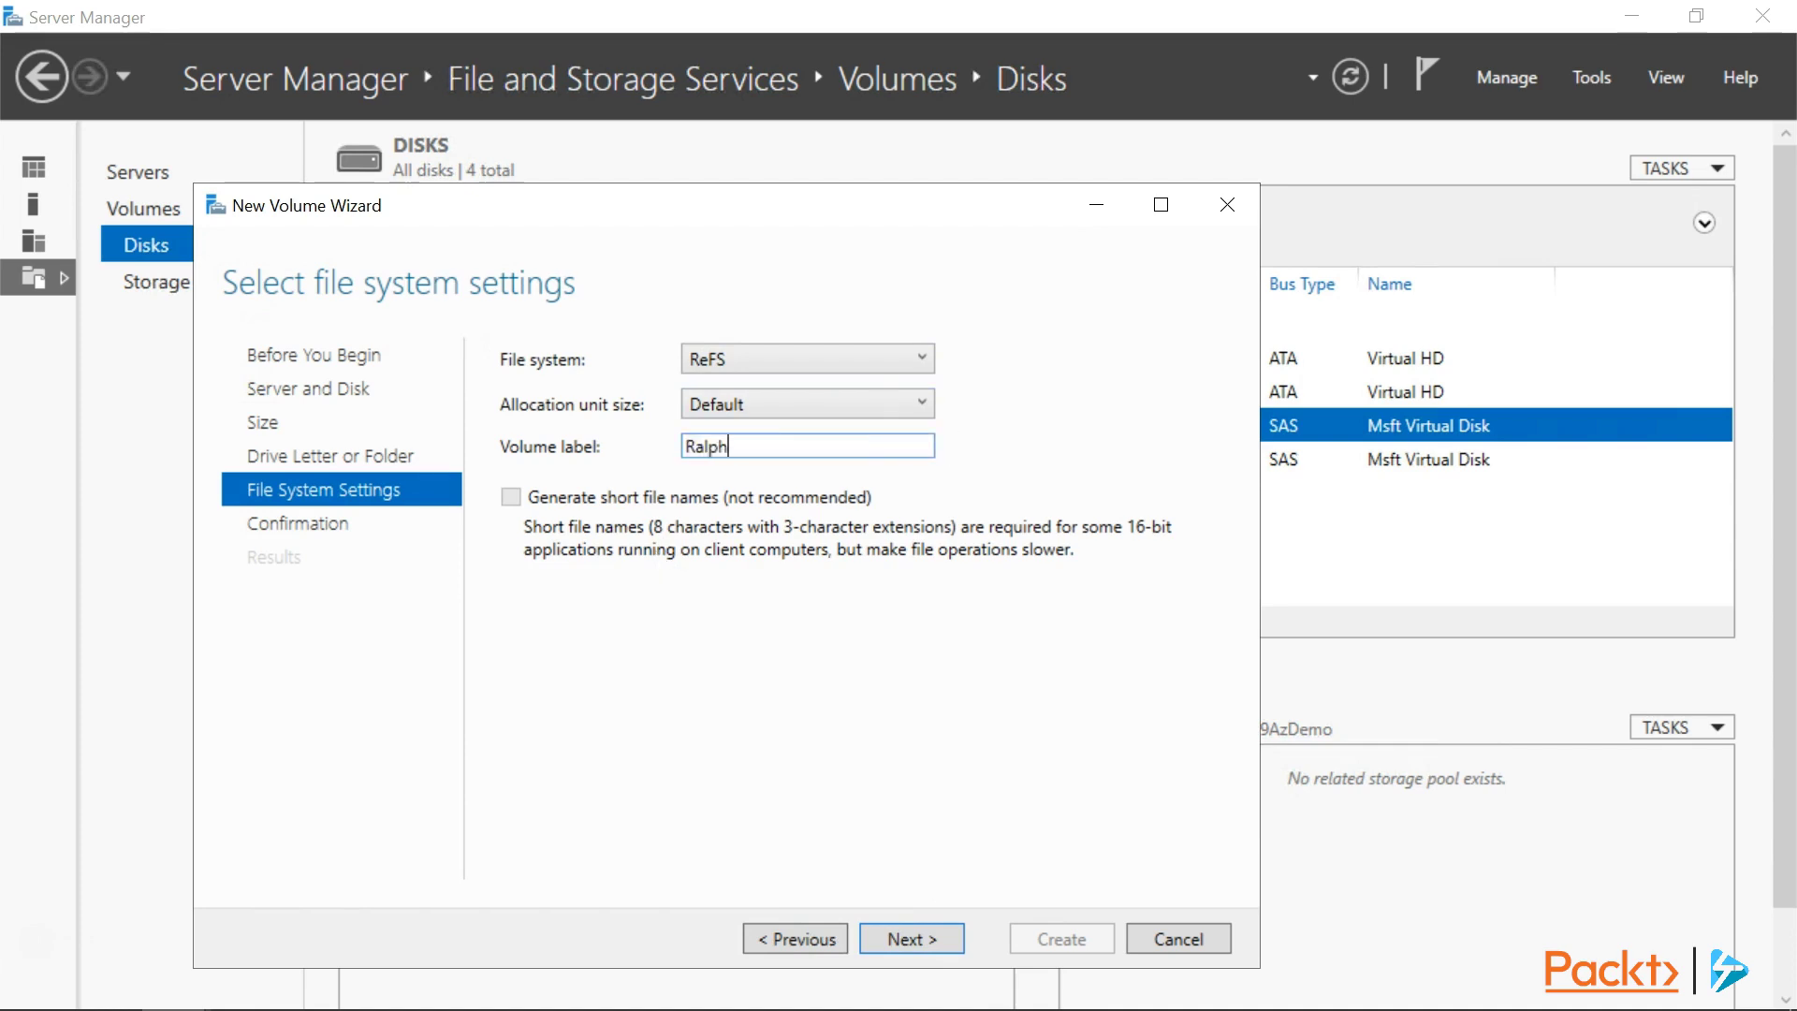
left_click(916, 938)
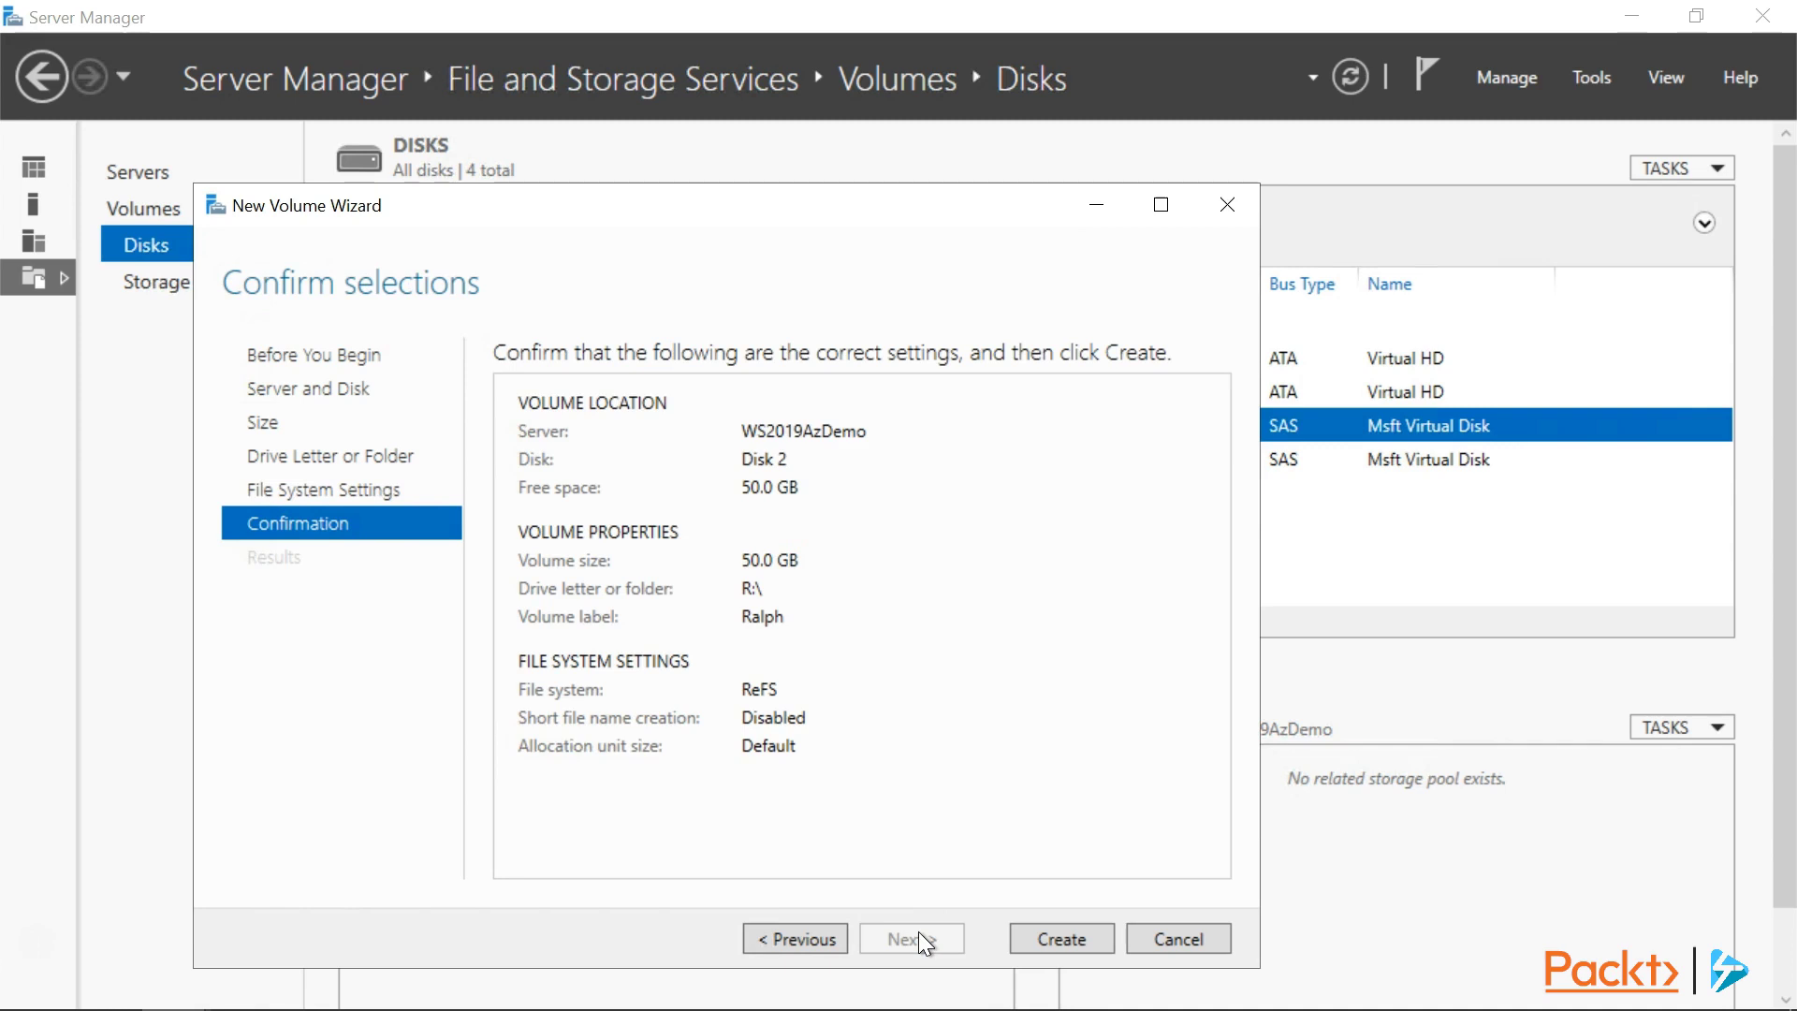
left_click(1077, 942)
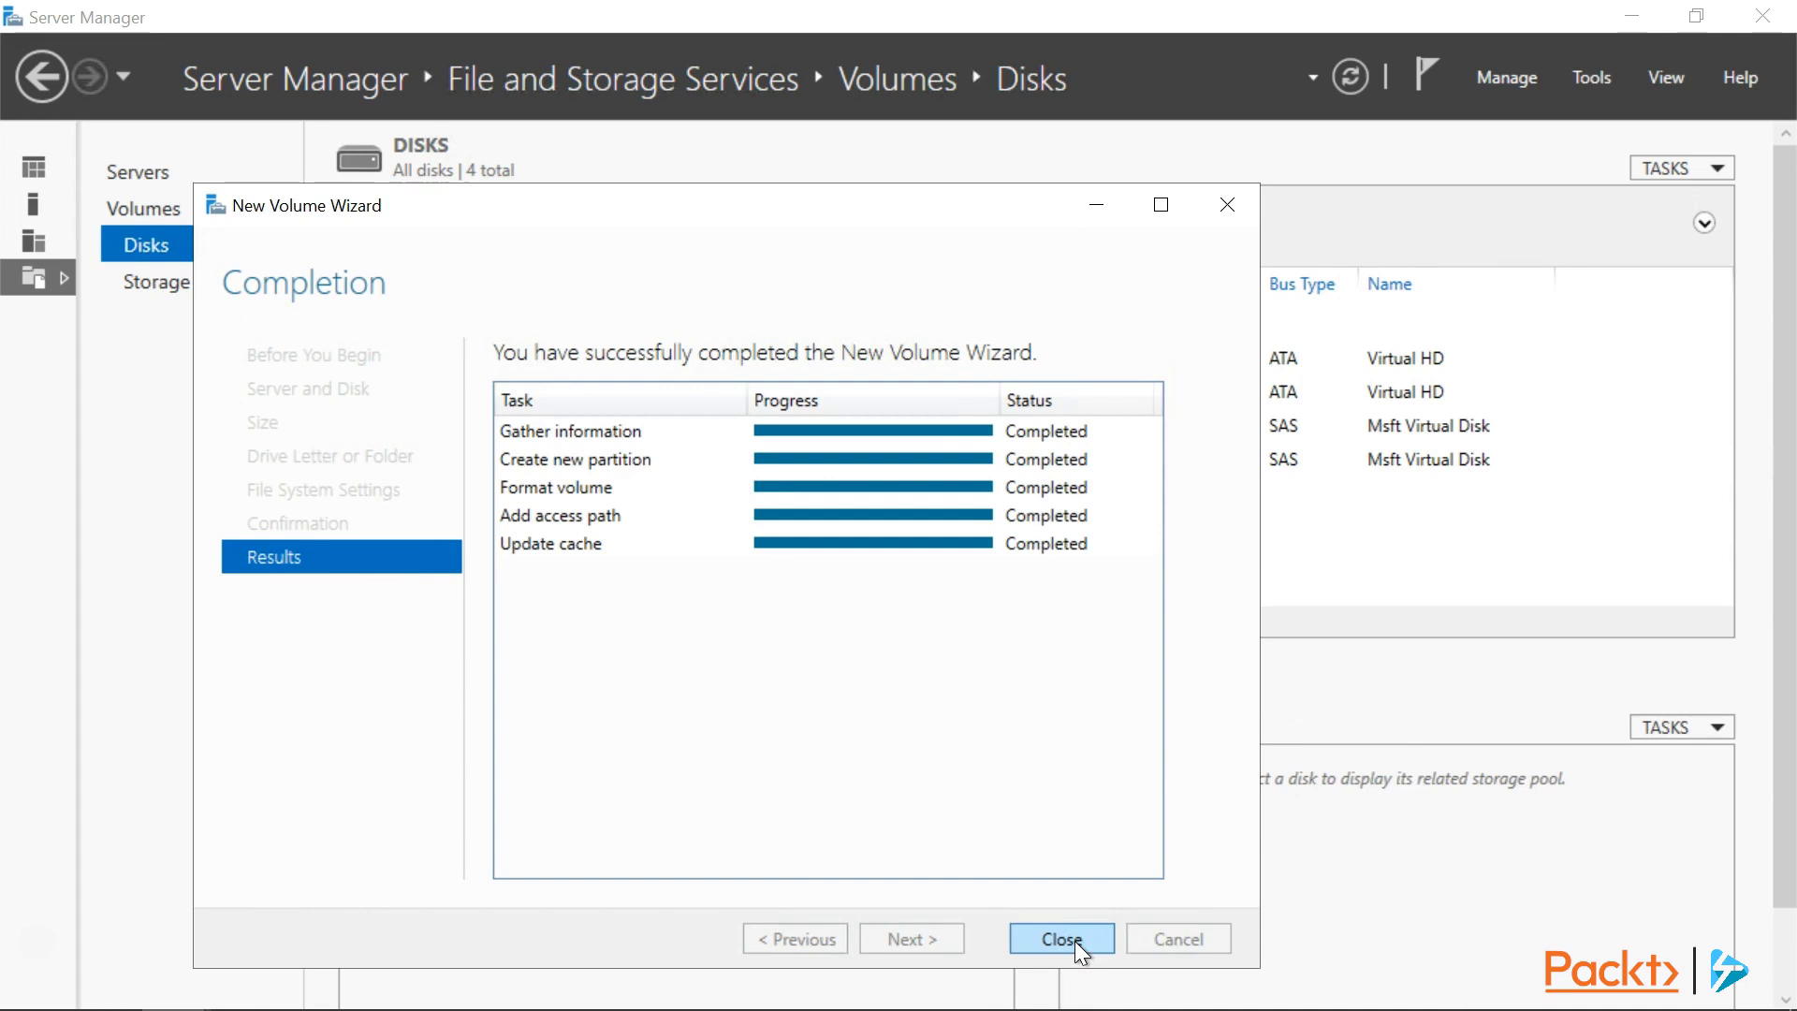
left_click(1074, 942)
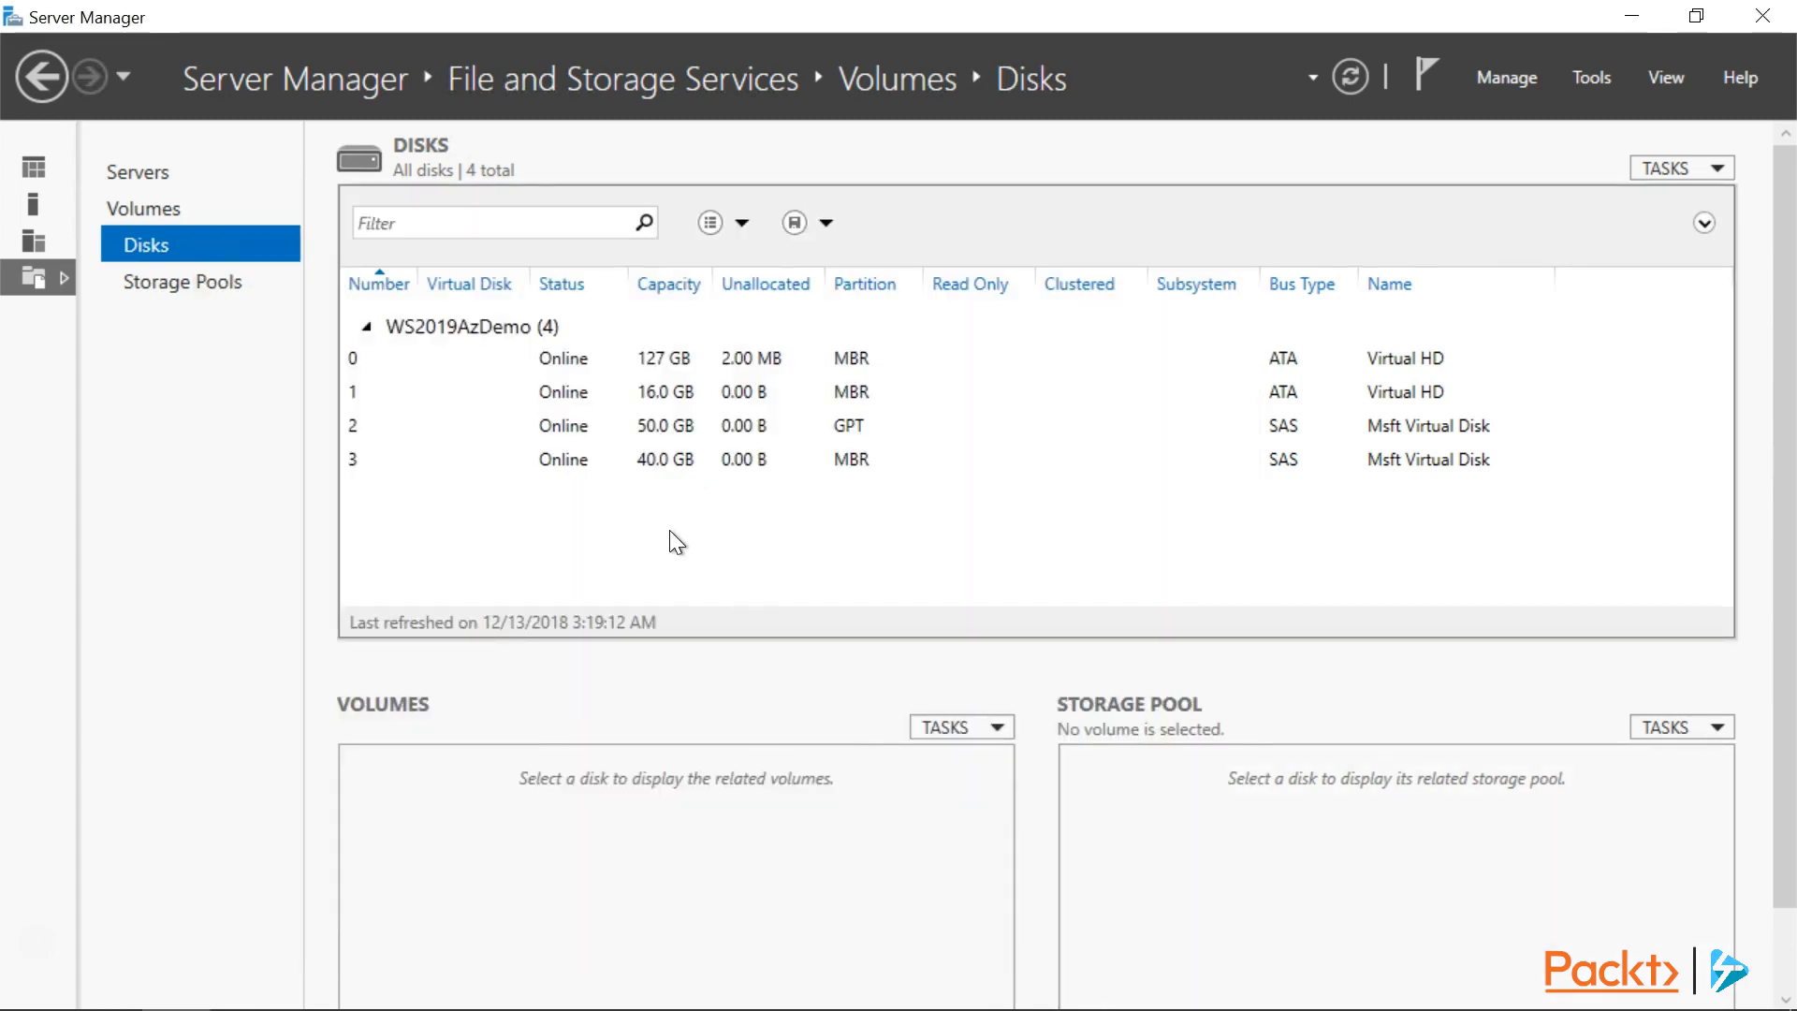
Show the server's list of volumes and add the File System column to it
left_click(157, 210)
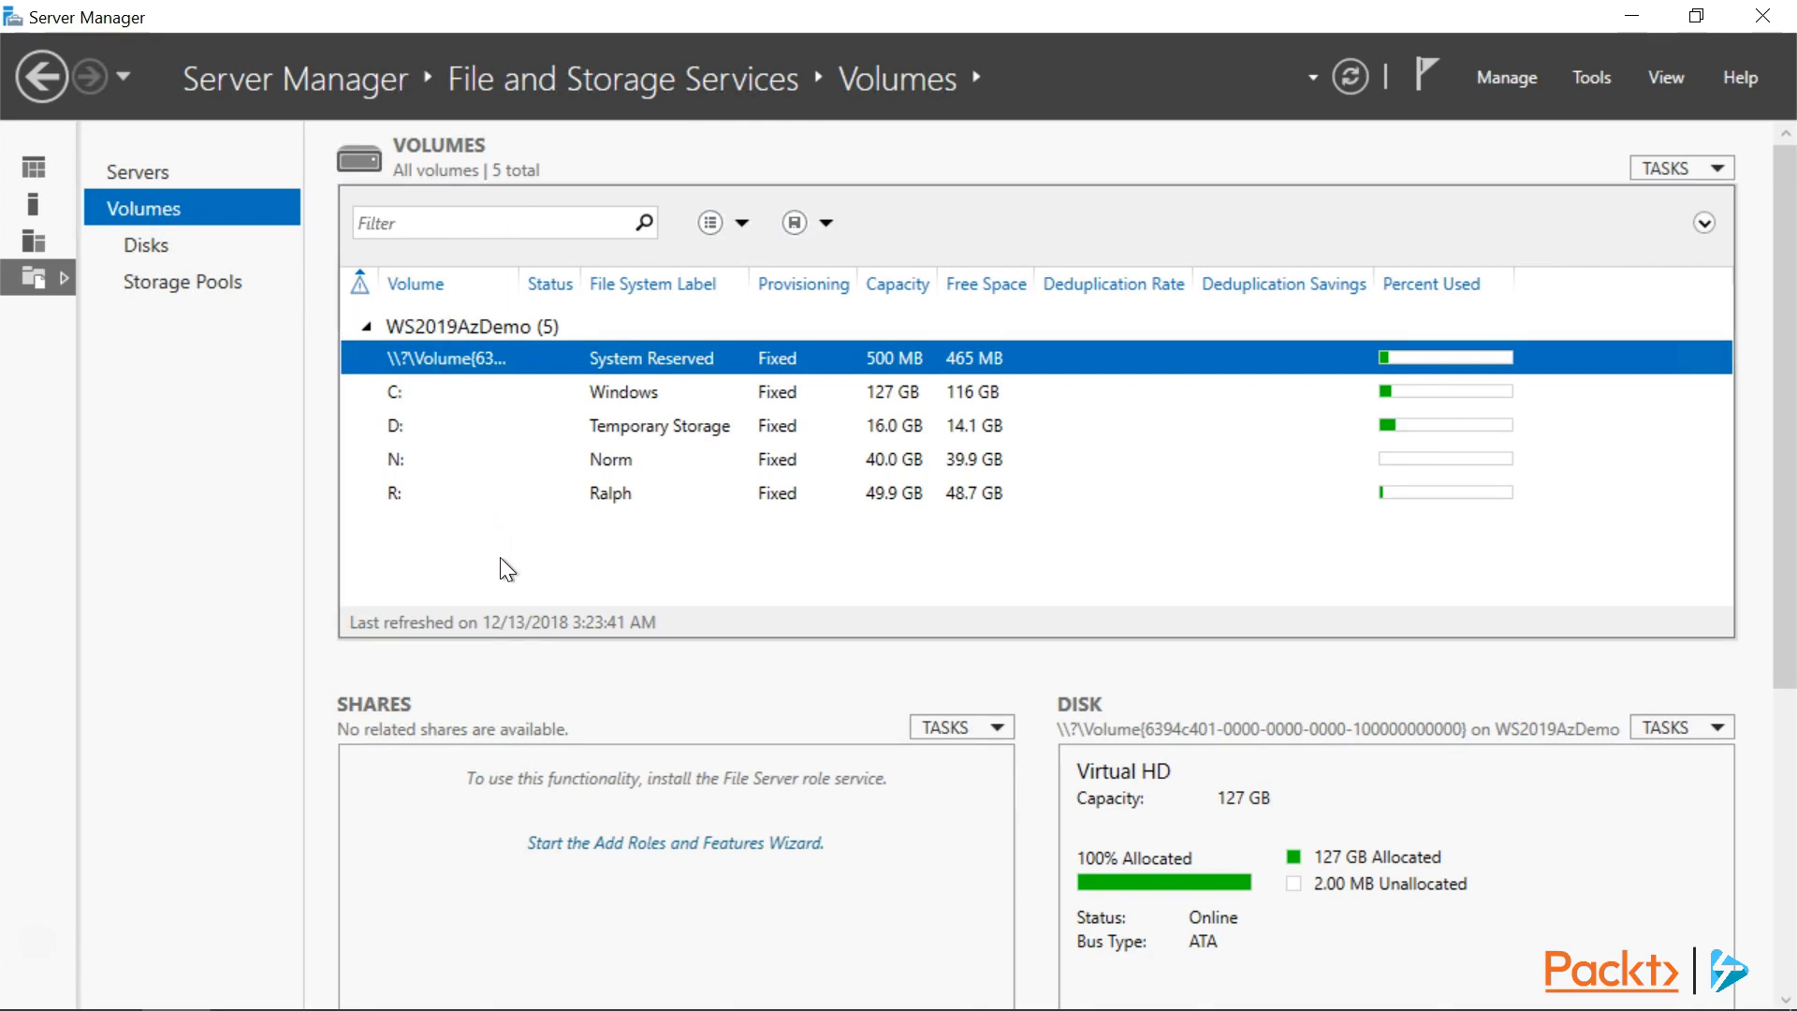
right_click(1539, 277)
left_click(1429, 284)
right_click(1429, 285)
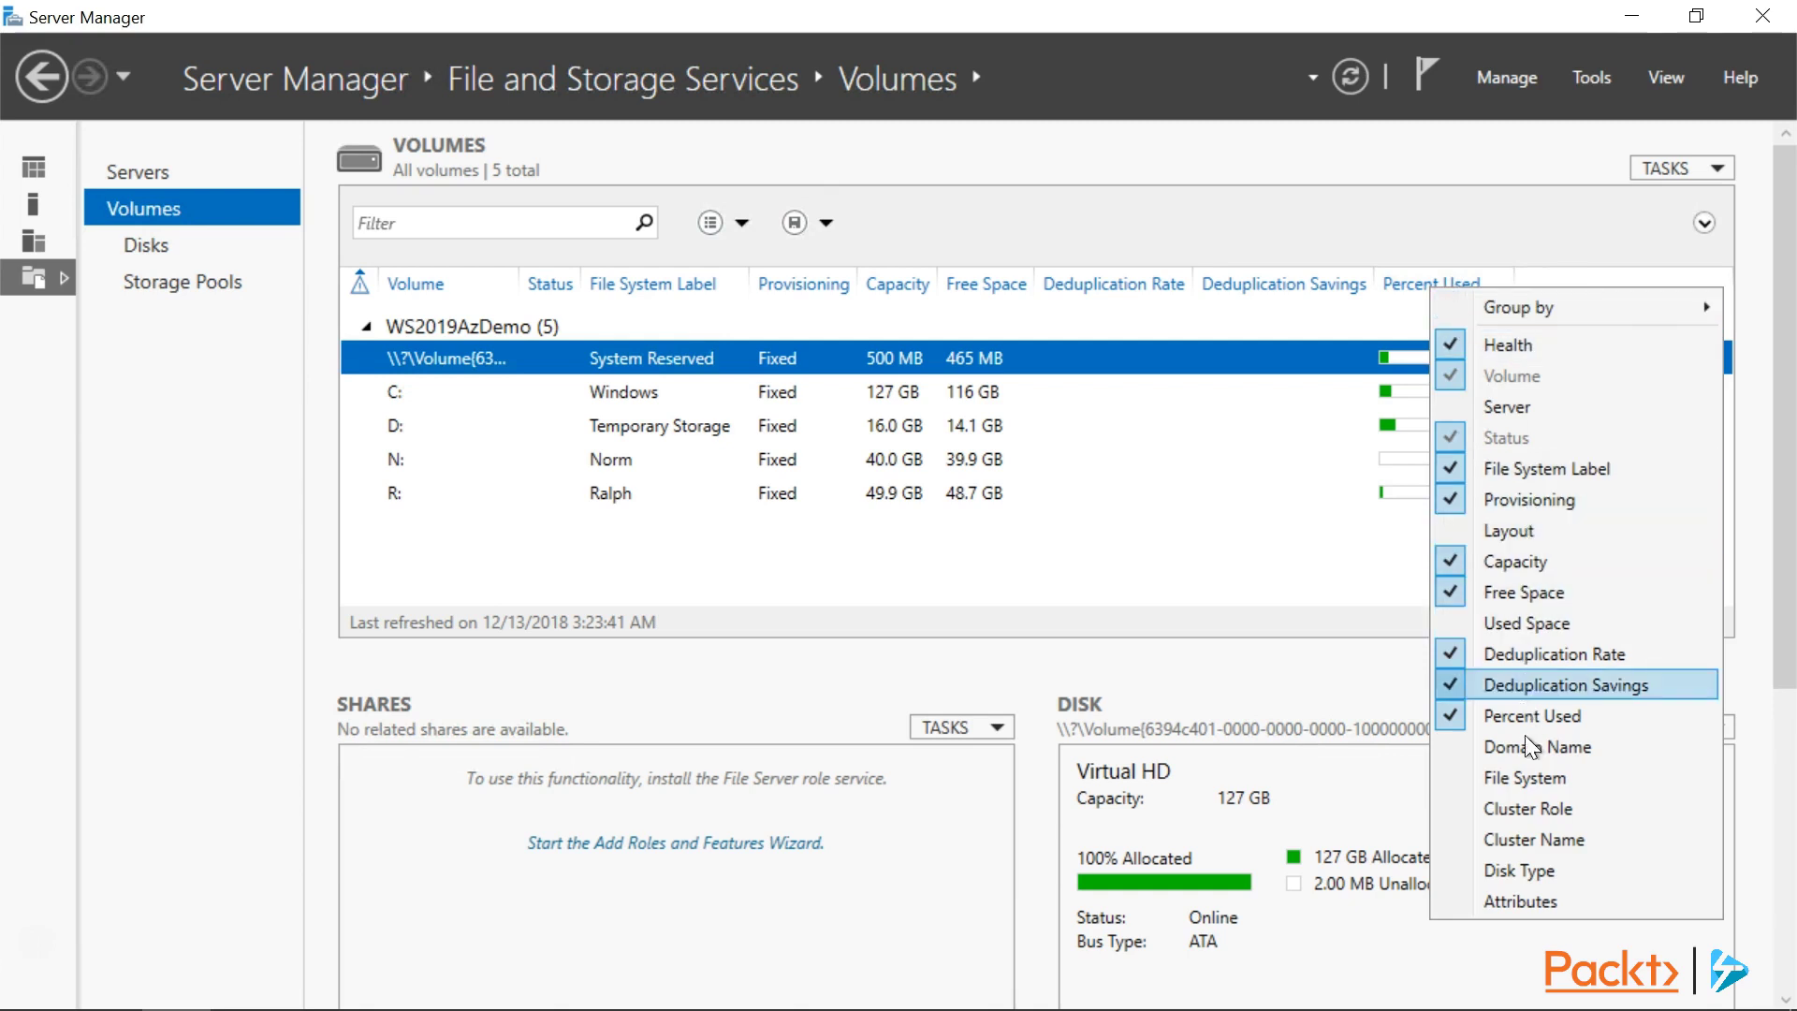
left_click(1528, 779)
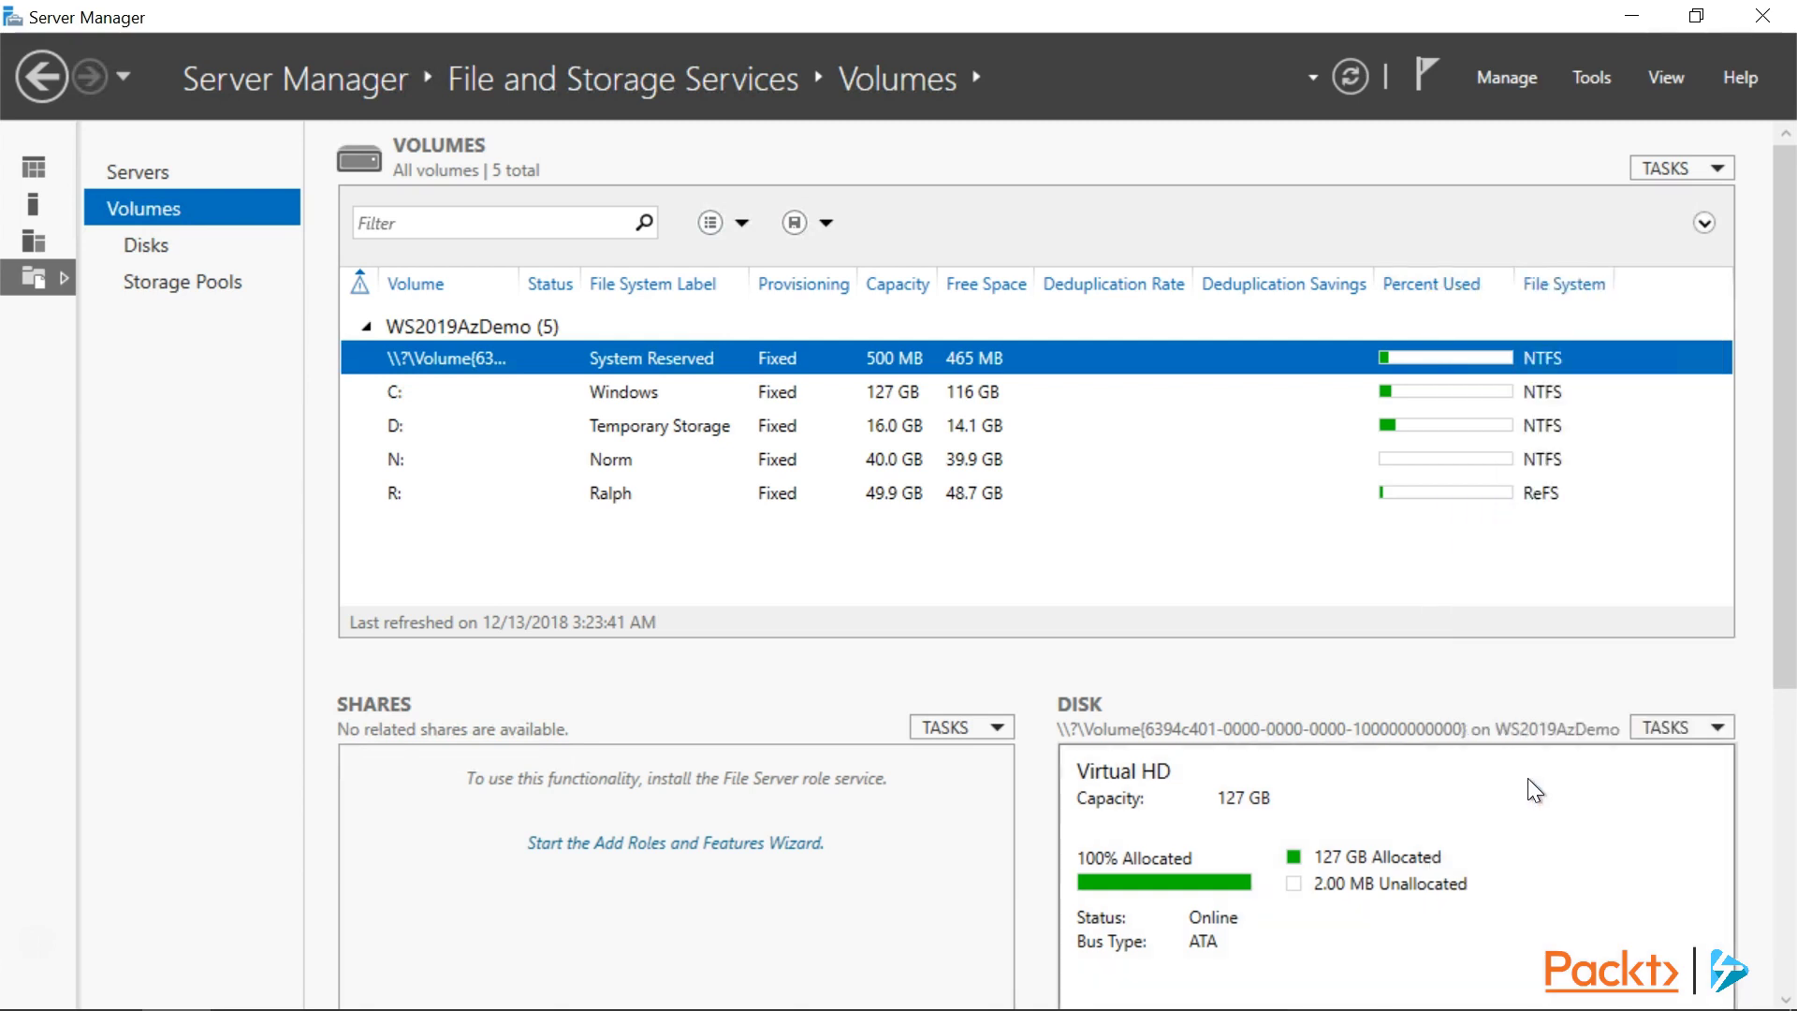